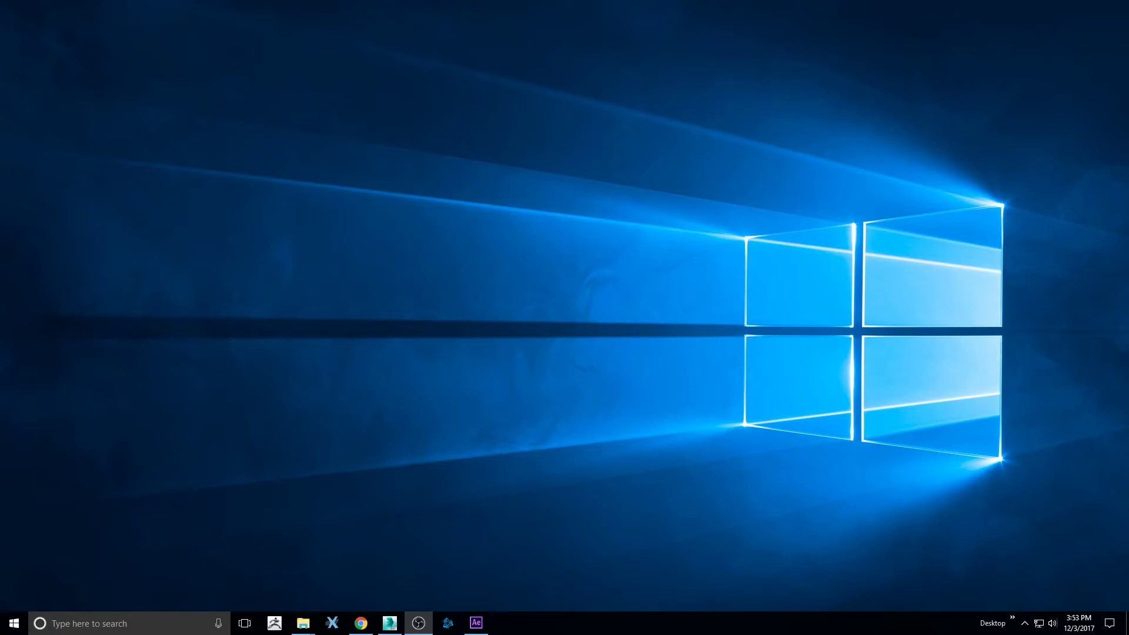
- Locate the Max_Viewport_Example_Apple_444 video in File Explorer, and examine its composition settings in After Effects
{"action": "left_click", "coordinate": [303, 623]}
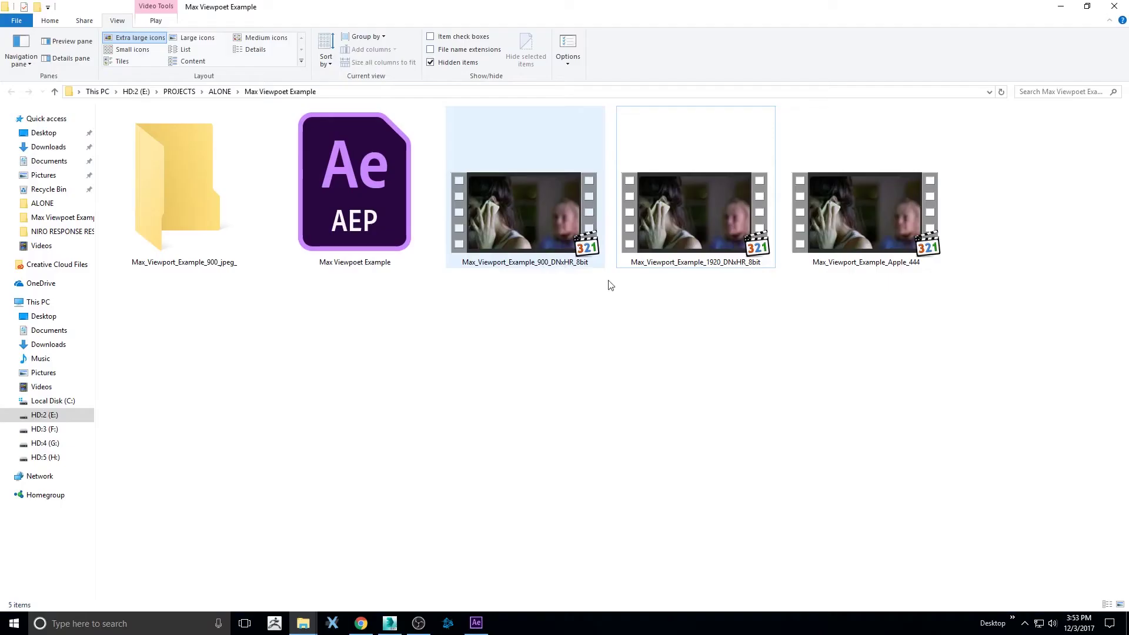
{"action": "left_click", "coordinate": [828, 263]}
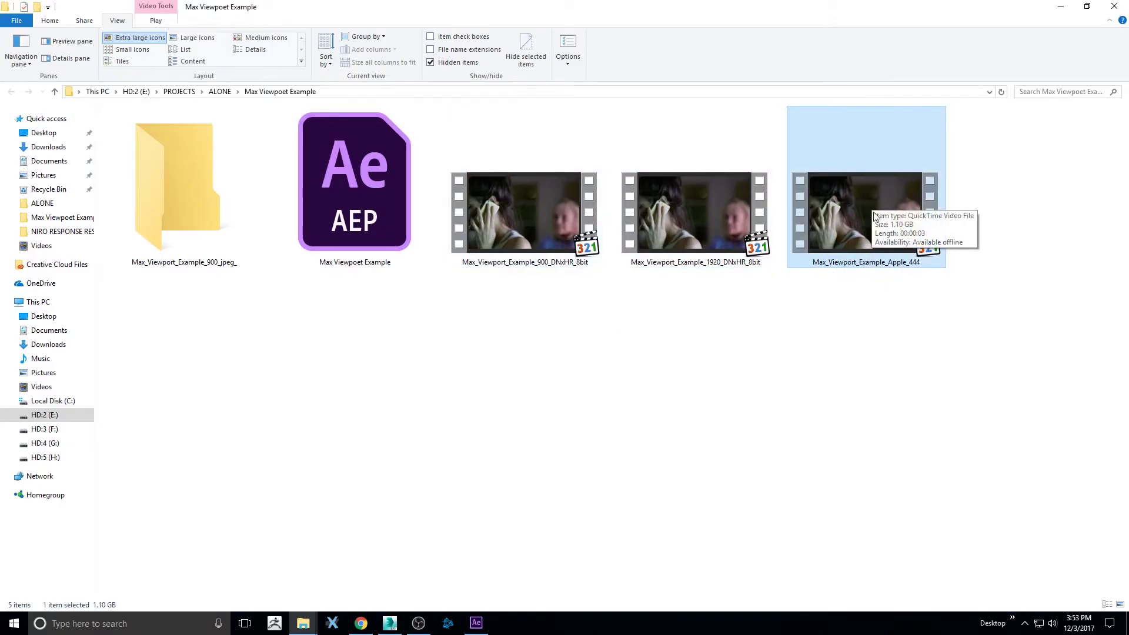
{"action": "left_click", "coordinate": [476, 624]}
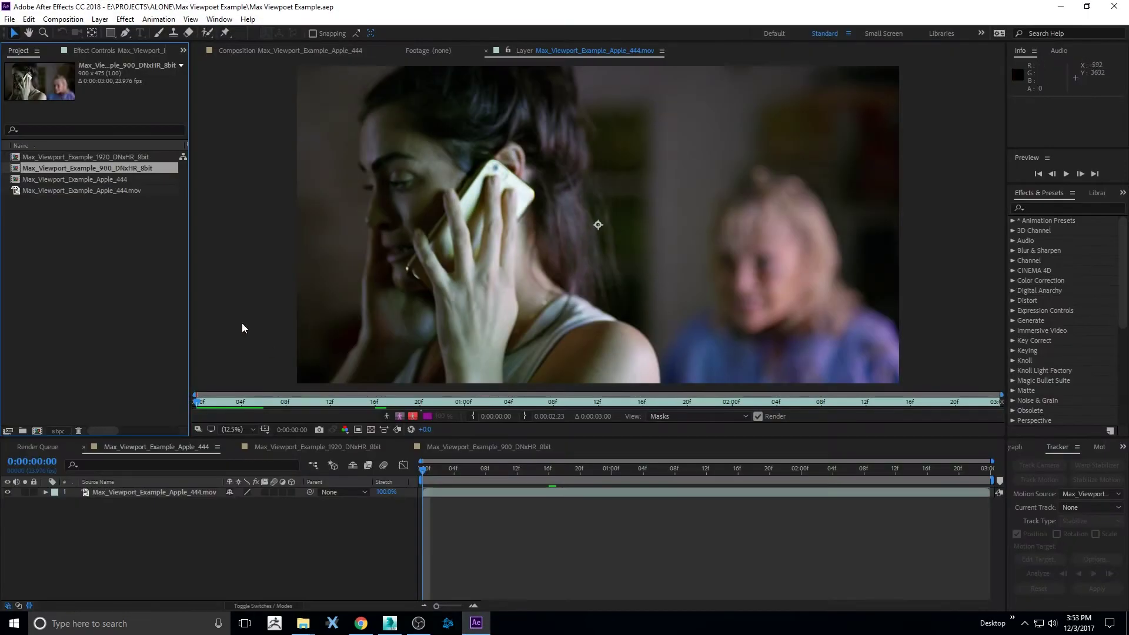
{"action": "double_click", "coordinate": [99, 180]}
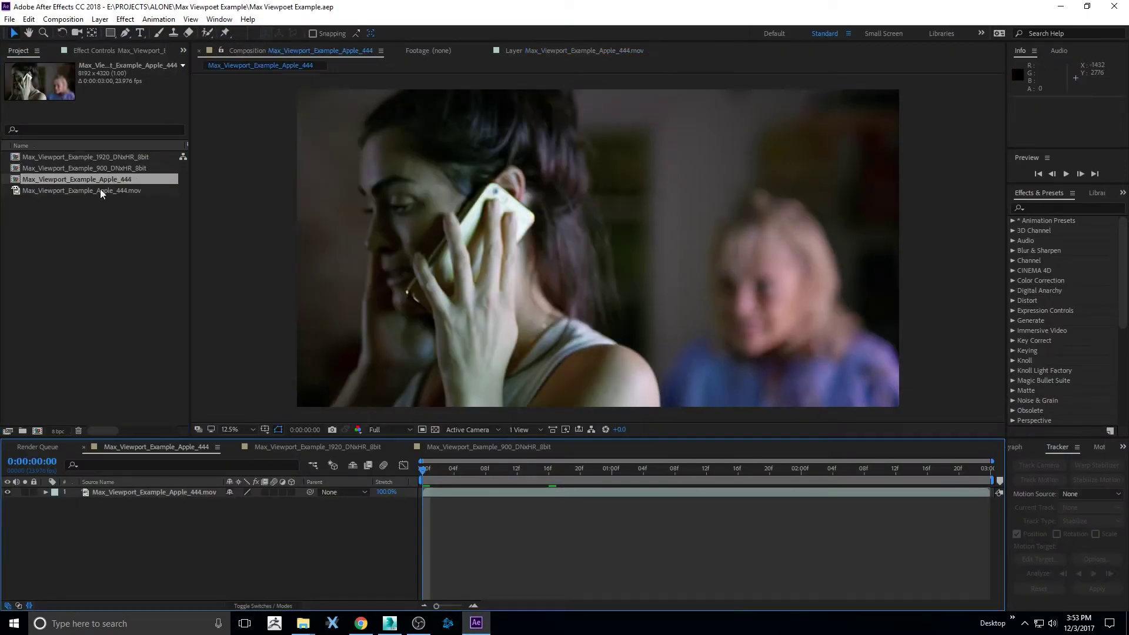
{"action": "right_click", "coordinate": [516, 522]}
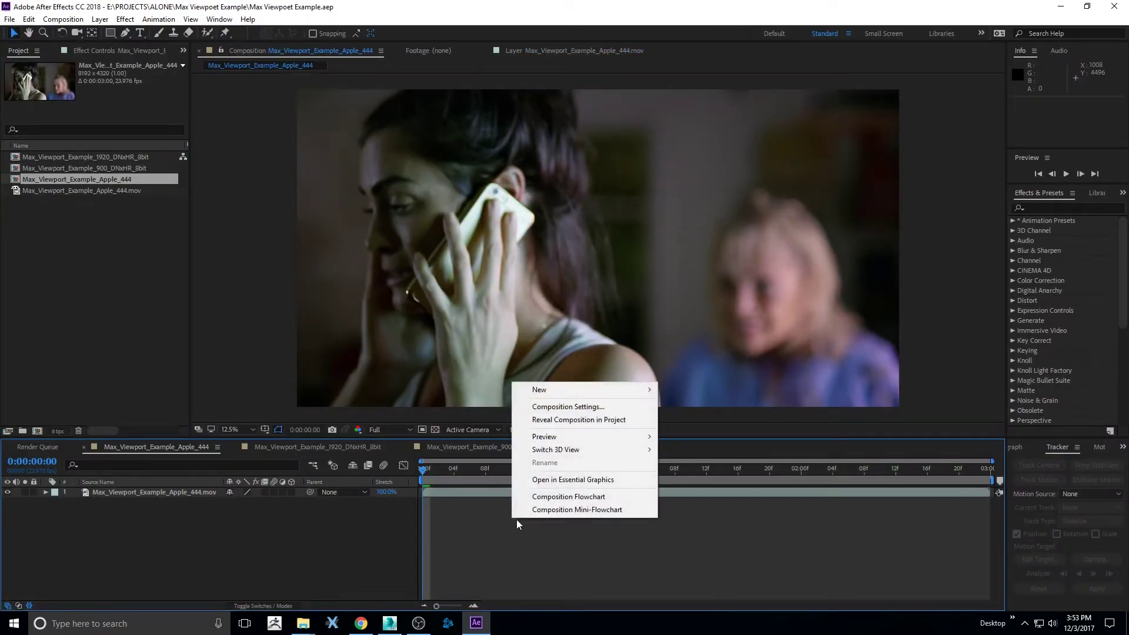
{"action": "left_click", "coordinate": [579, 404]}
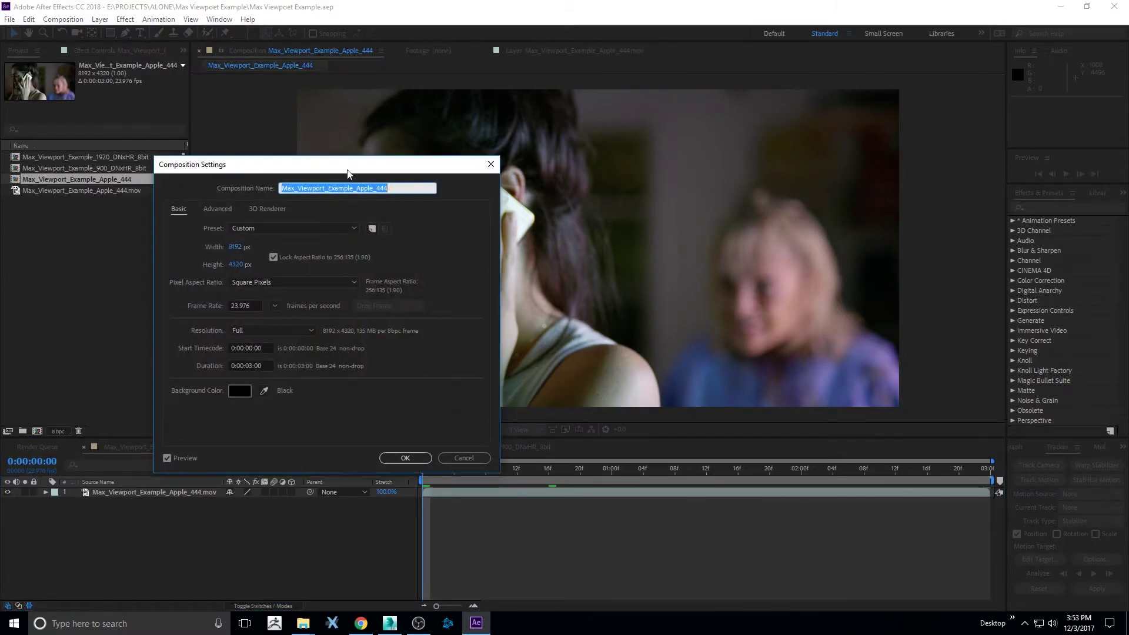
{"action": "left_click_drag", "start_coordinate": [347, 173], "coordinate": [468, 186]}
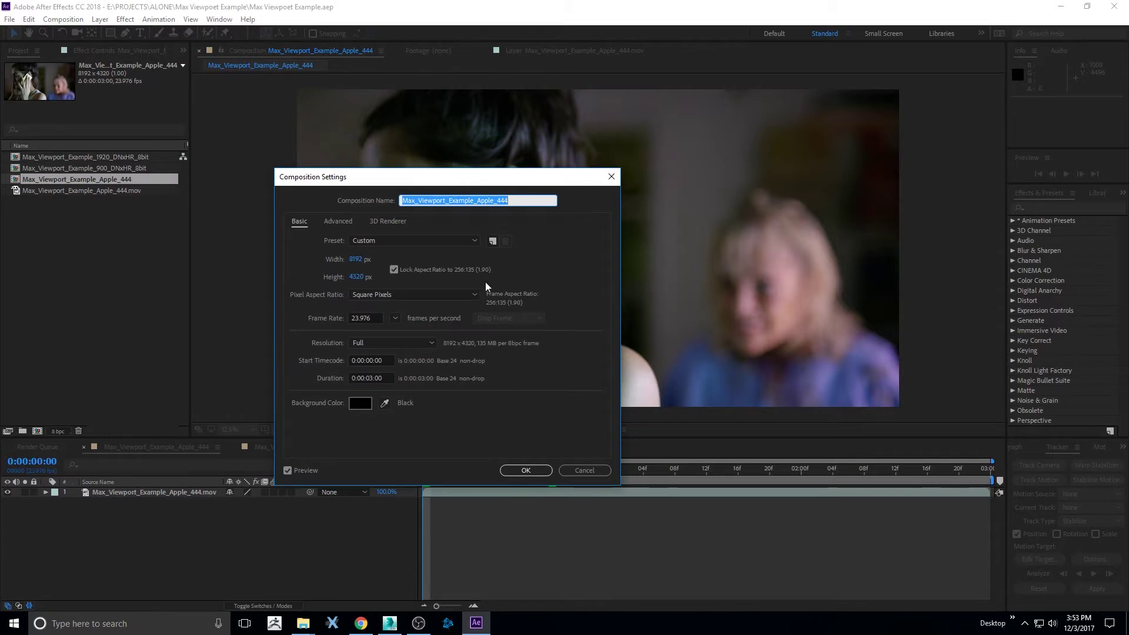
{"action": "left_click", "coordinate": [584, 470]}
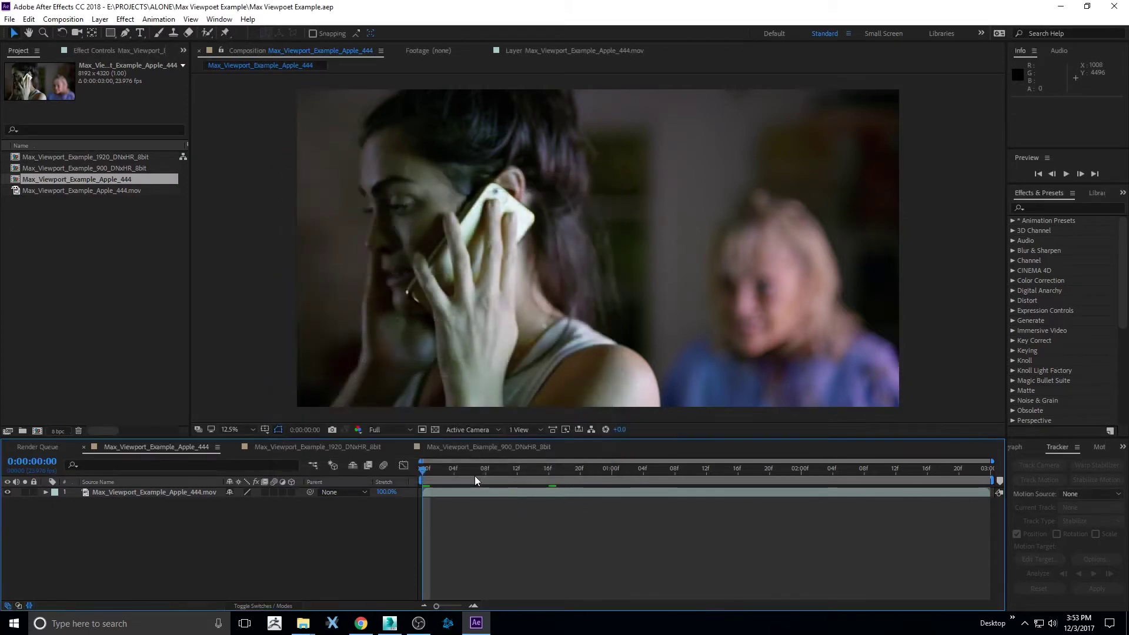
{"action": "left_click_drag", "start_coordinate": [477, 473], "coordinate": [416, 447]}
- Switch to File Explorer and list the project folder in Details view to compare the video file sizes
{"action": "mouse_move", "coordinate": [304, 625]}
{"action": "left_click", "coordinate": [367, 567]}
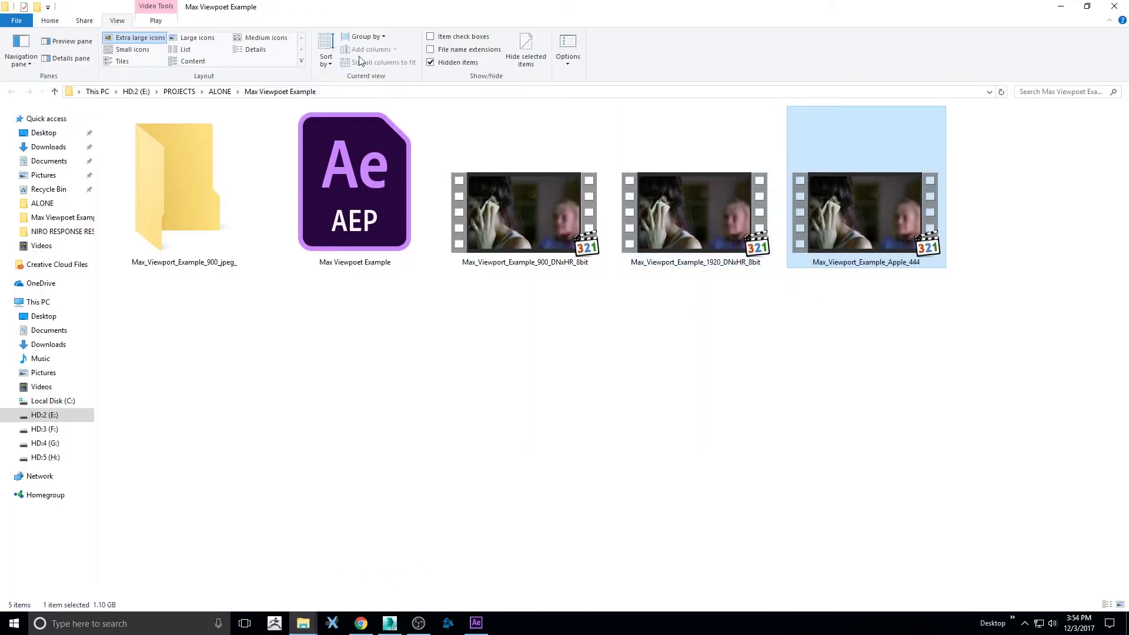
{"action": "left_click", "coordinate": [258, 49]}
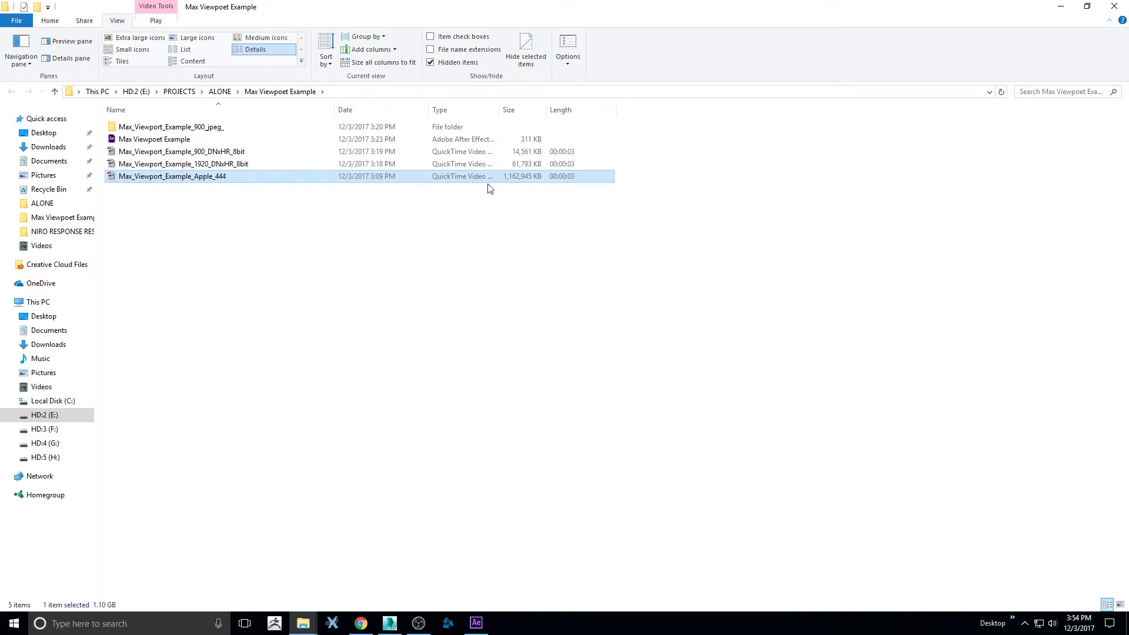
{"action": "left_click", "coordinate": [1060, 6]}
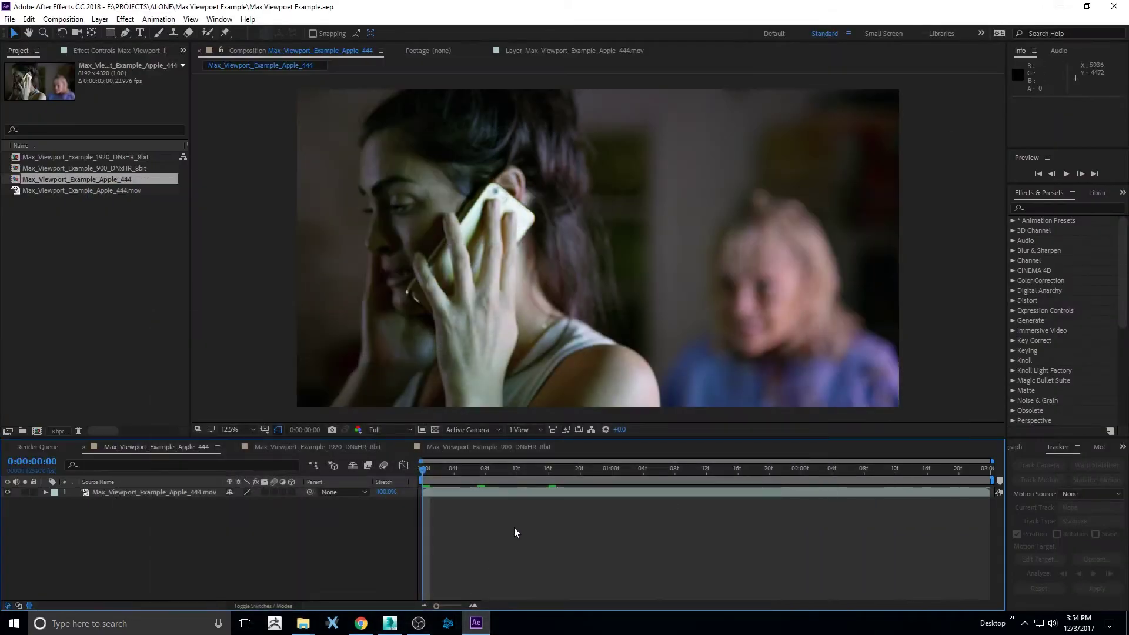
- Switch to 3ds Max, maximize the Perspective viewport and open its viewport background configuration
{"action": "left_click", "coordinate": [390, 623]}
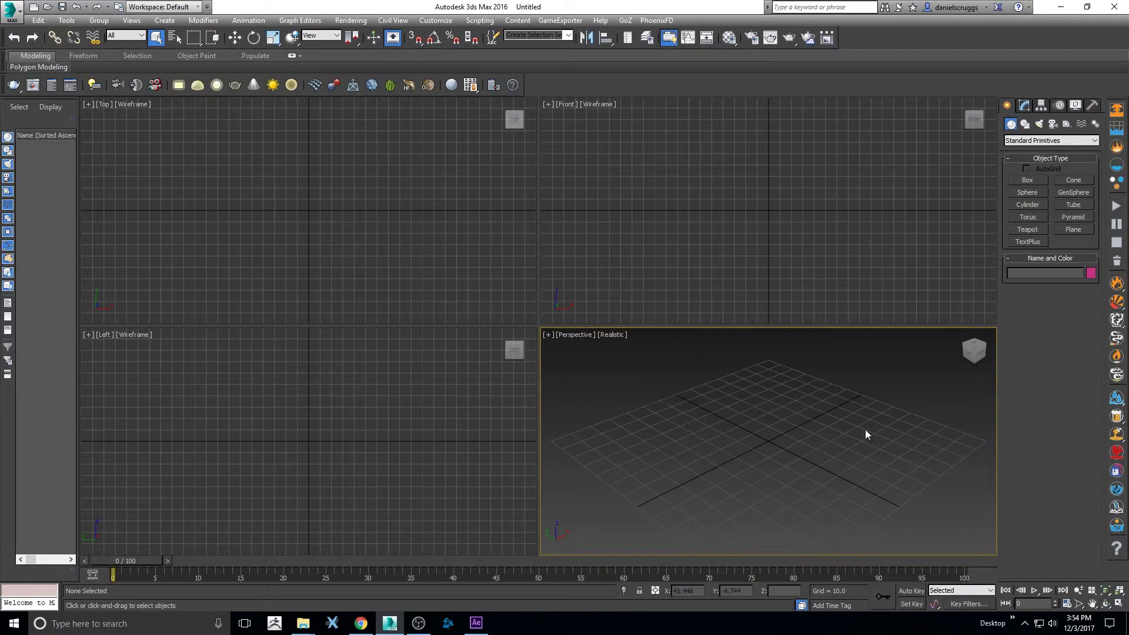
{"action": "left_click", "coordinate": [1118, 604]}
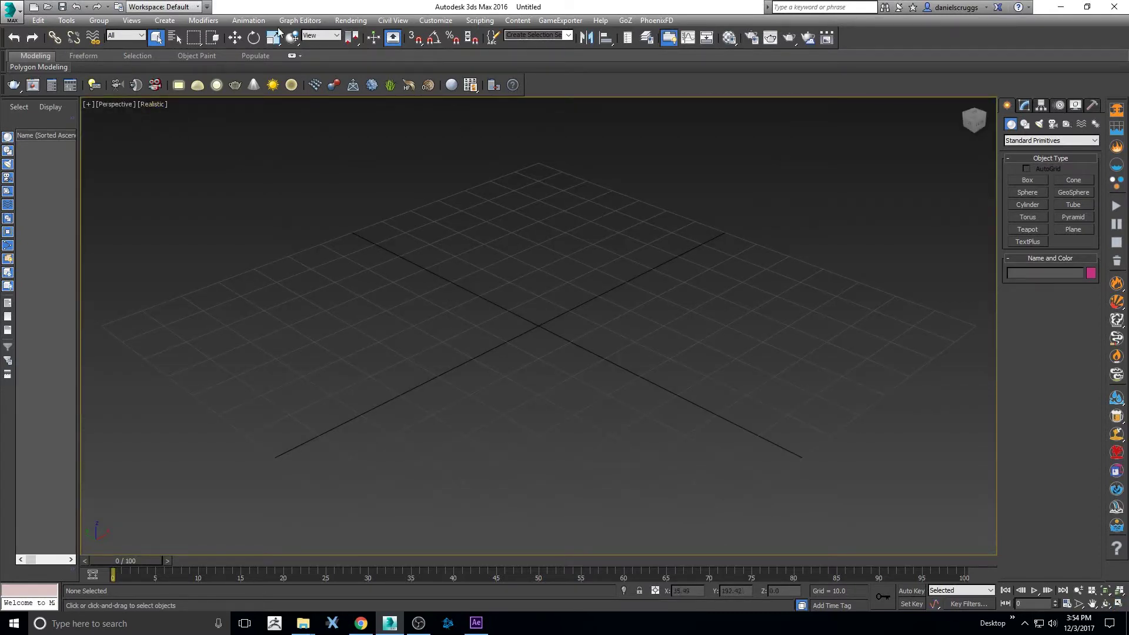
{"action": "left_click", "coordinate": [153, 105]}
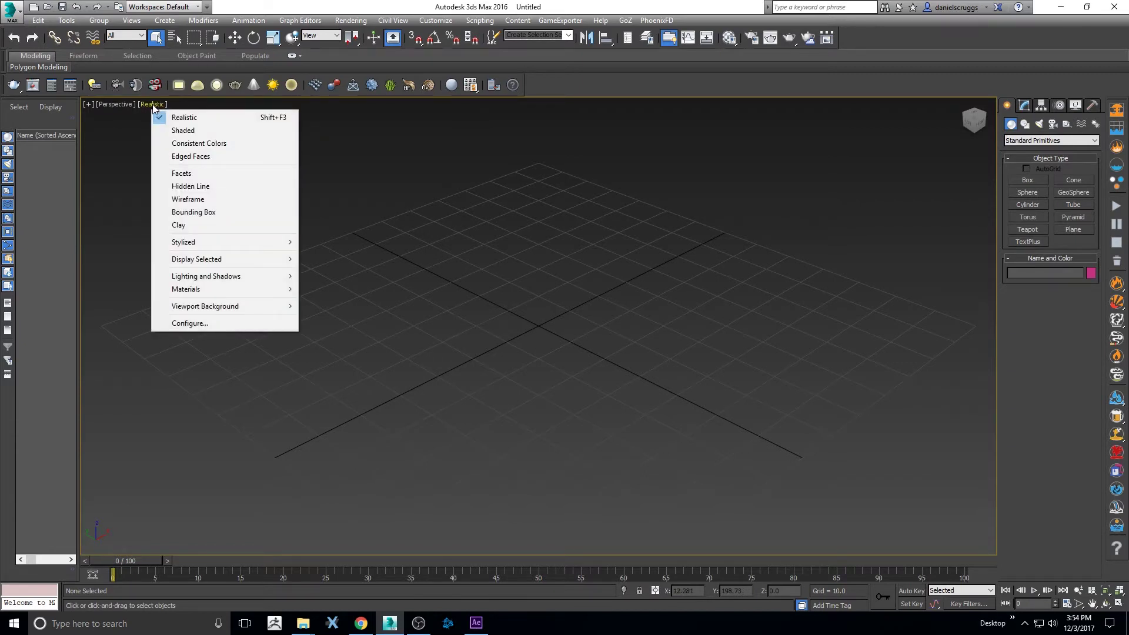
{"action": "mouse_move", "coordinate": [227, 308]}
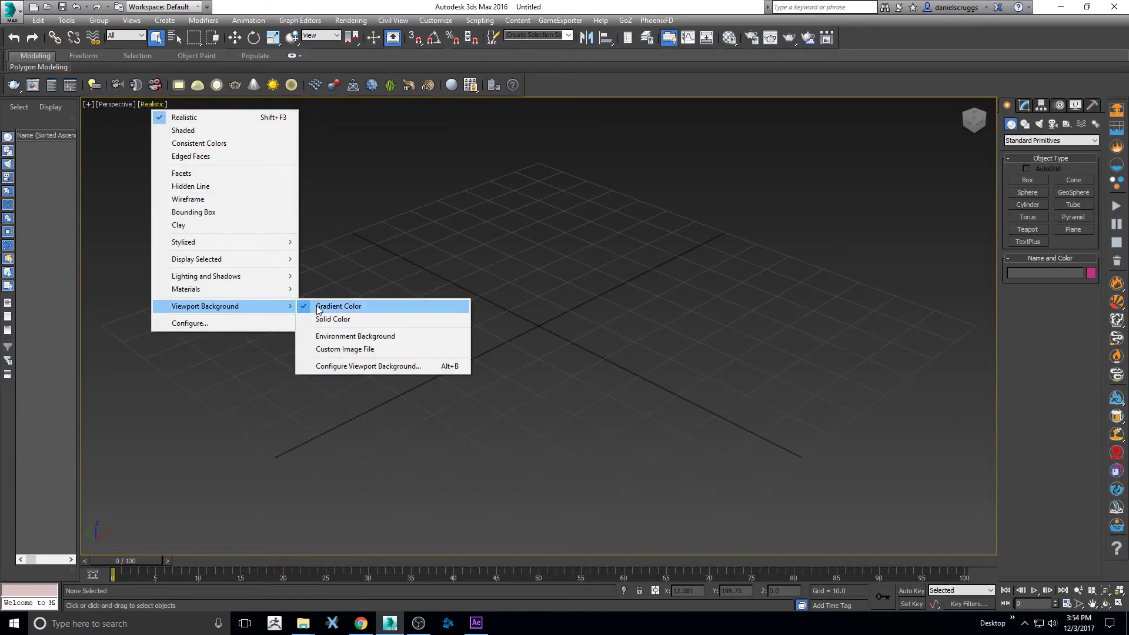
{"action": "left_click", "coordinate": [341, 368]}
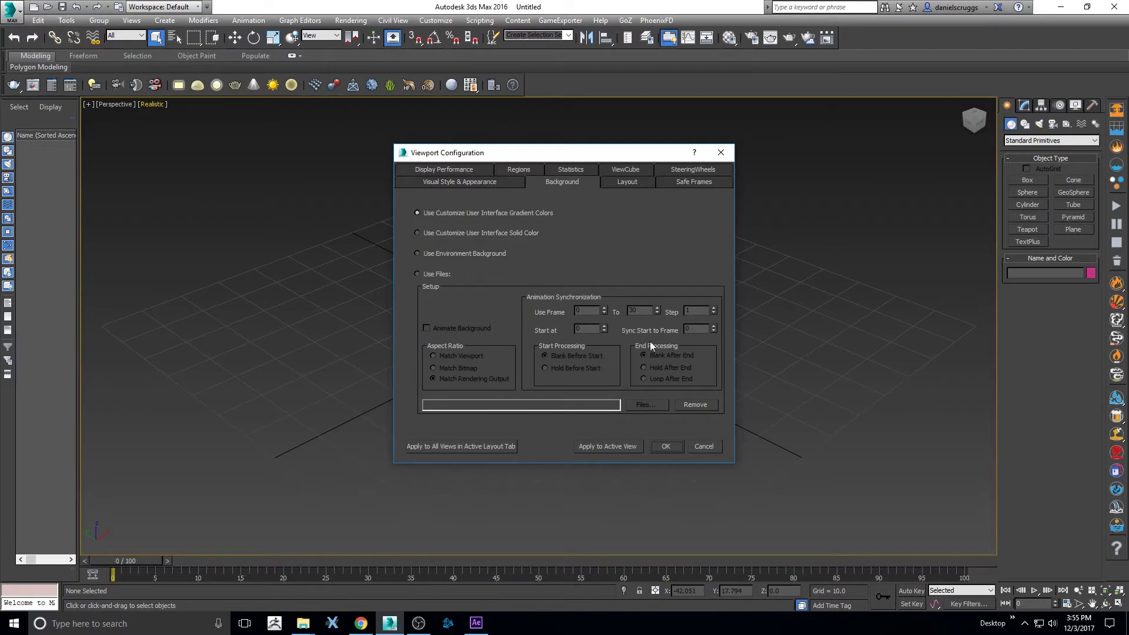
- Apply Max_Viewport_Example_Apple_444 from the Max Viewpoet Example folder as the active view's background file, with Animate Background enabled
{"action": "left_click", "coordinate": [418, 274]}
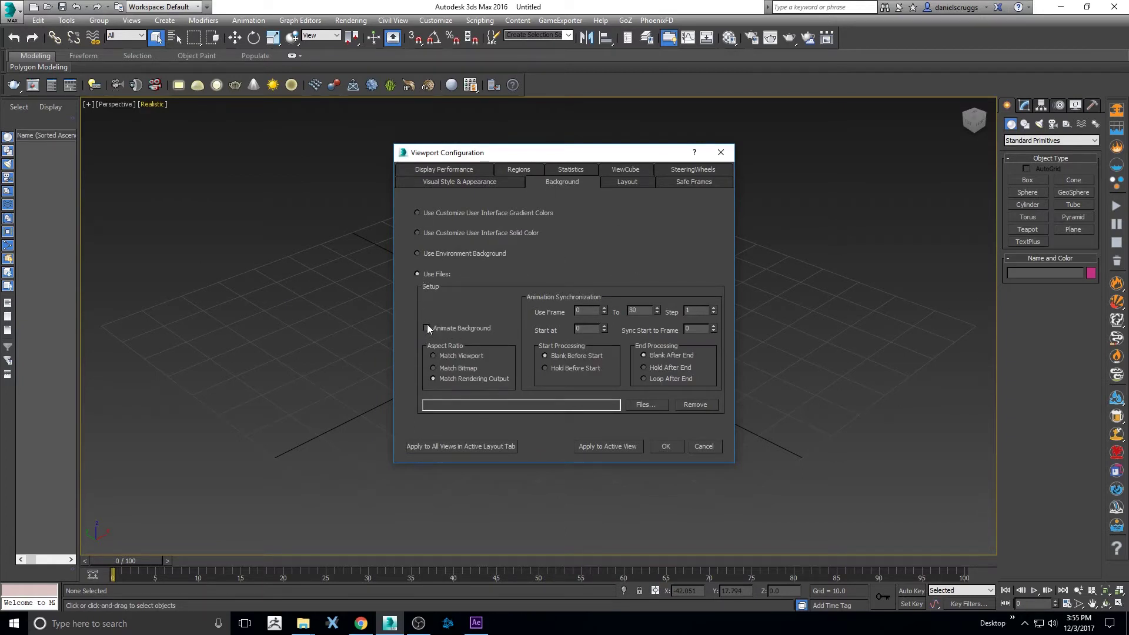
{"action": "left_click", "coordinate": [645, 405]}
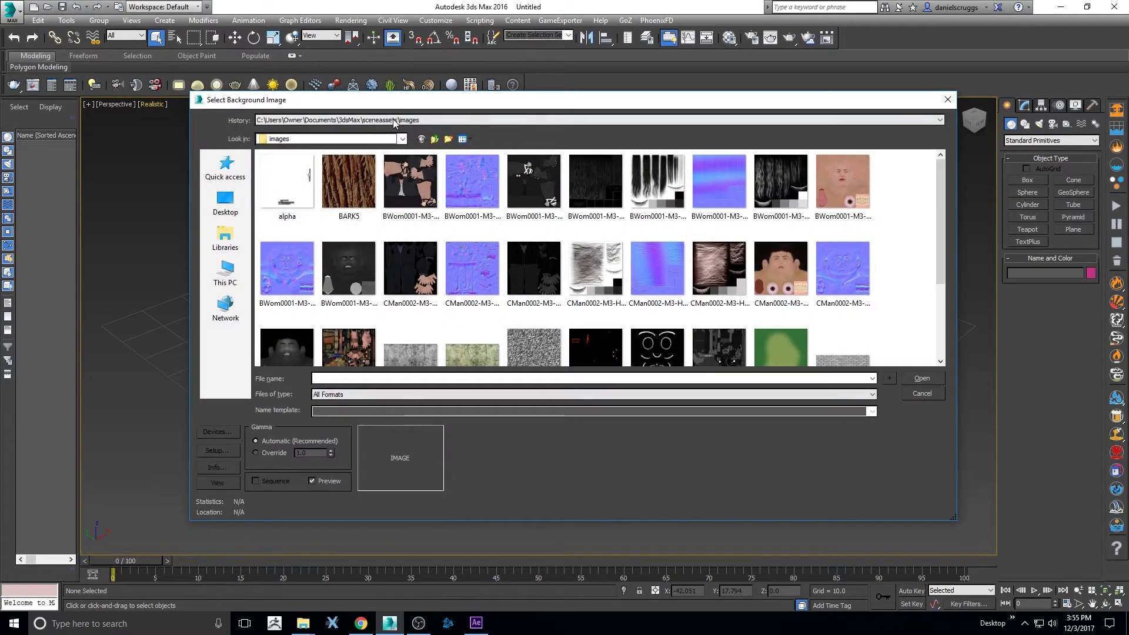
{"action": "left_click", "coordinate": [393, 120]}
{"action": "left_click", "coordinate": [352, 138]}
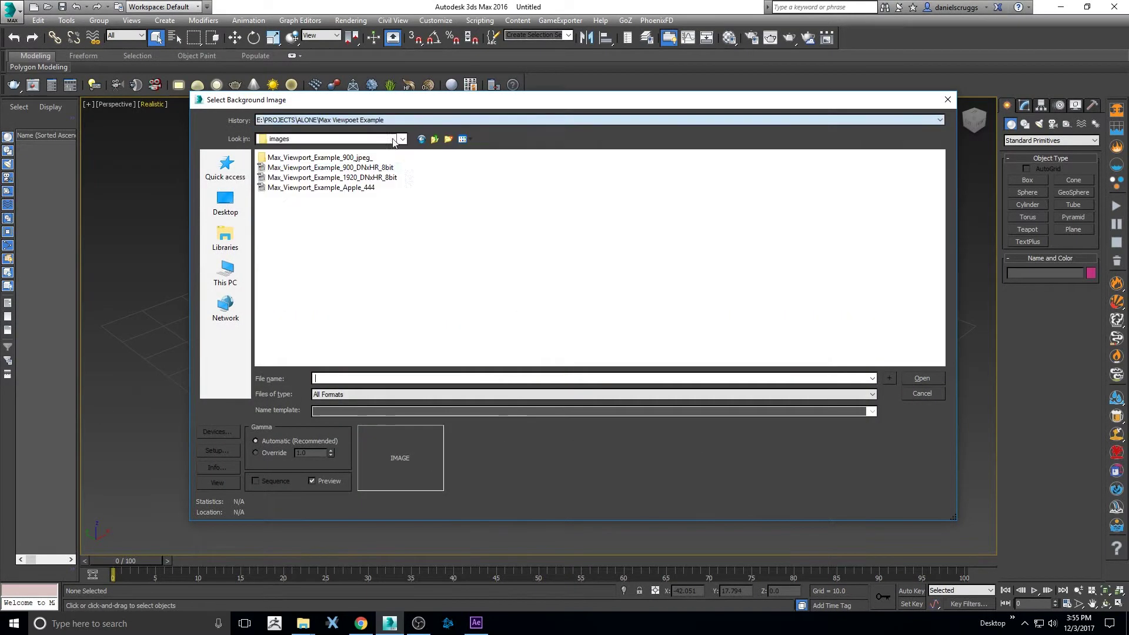
{"action": "left_click", "coordinate": [364, 187]}
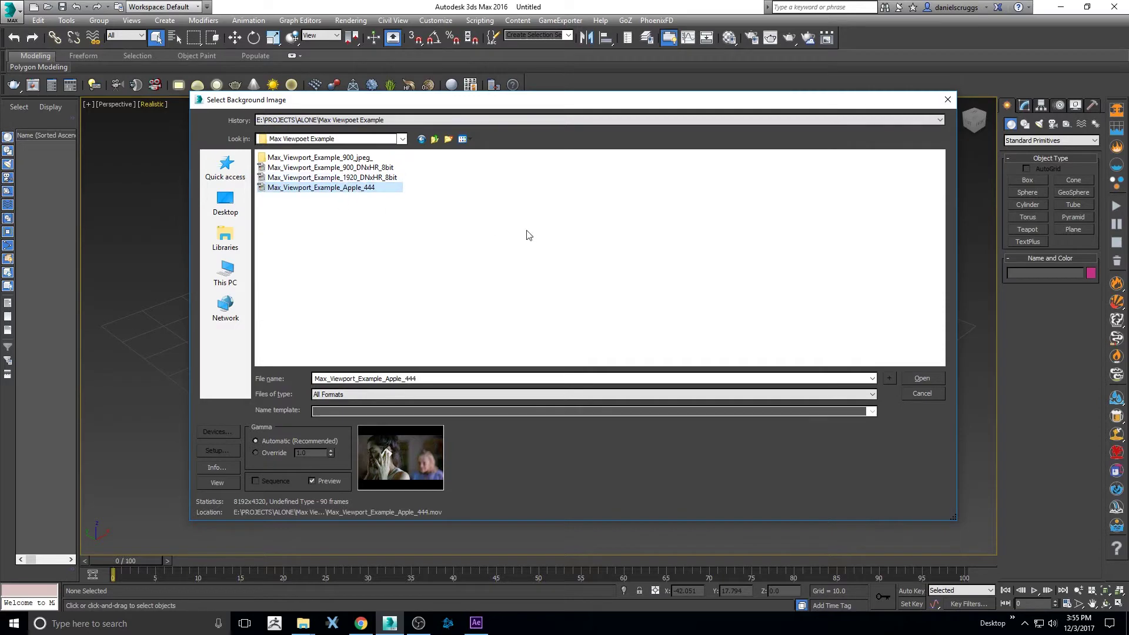
{"action": "left_click", "coordinate": [923, 379]}
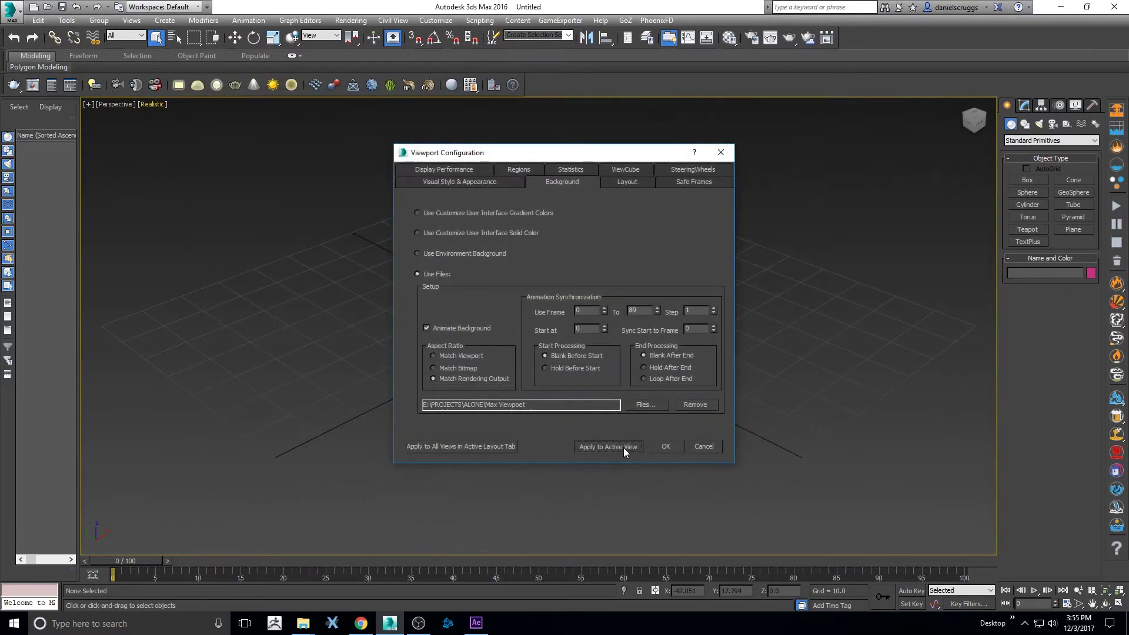
{"action": "left_click", "coordinate": [665, 447]}
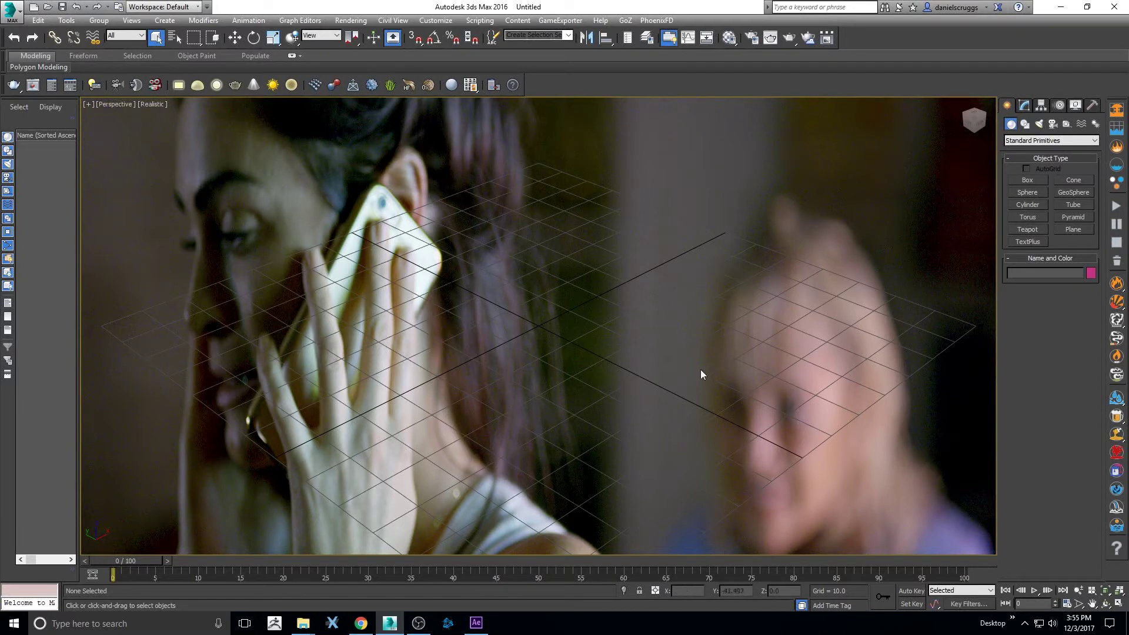
- Show safe frames in the Perspective viewport
{"action": "left_click", "coordinate": [116, 104]}
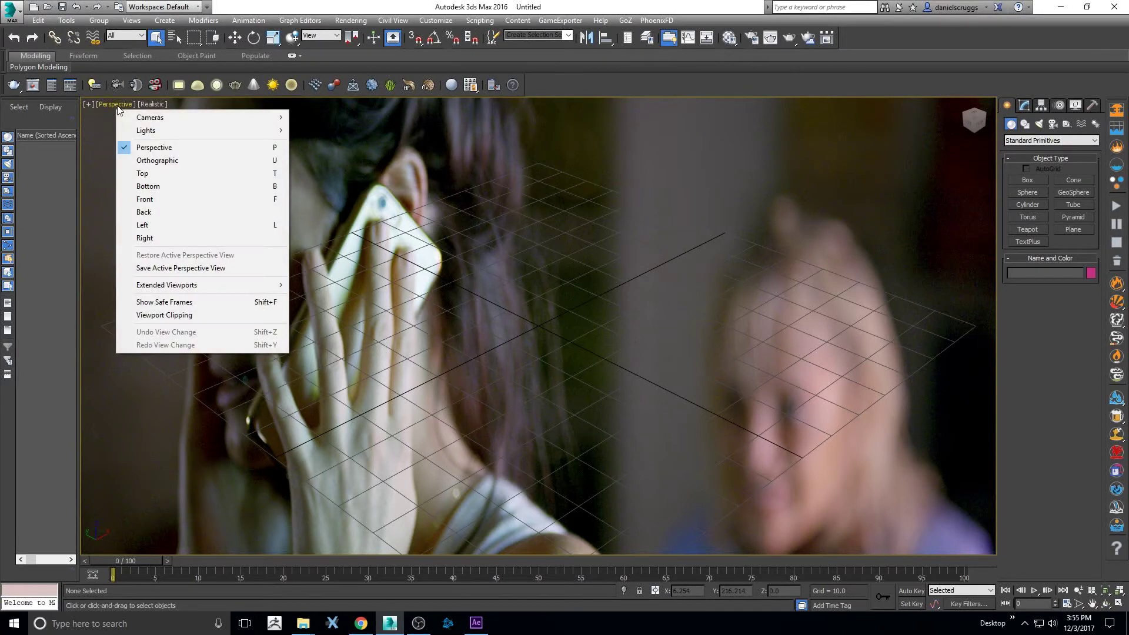
{"action": "left_click", "coordinate": [176, 301]}
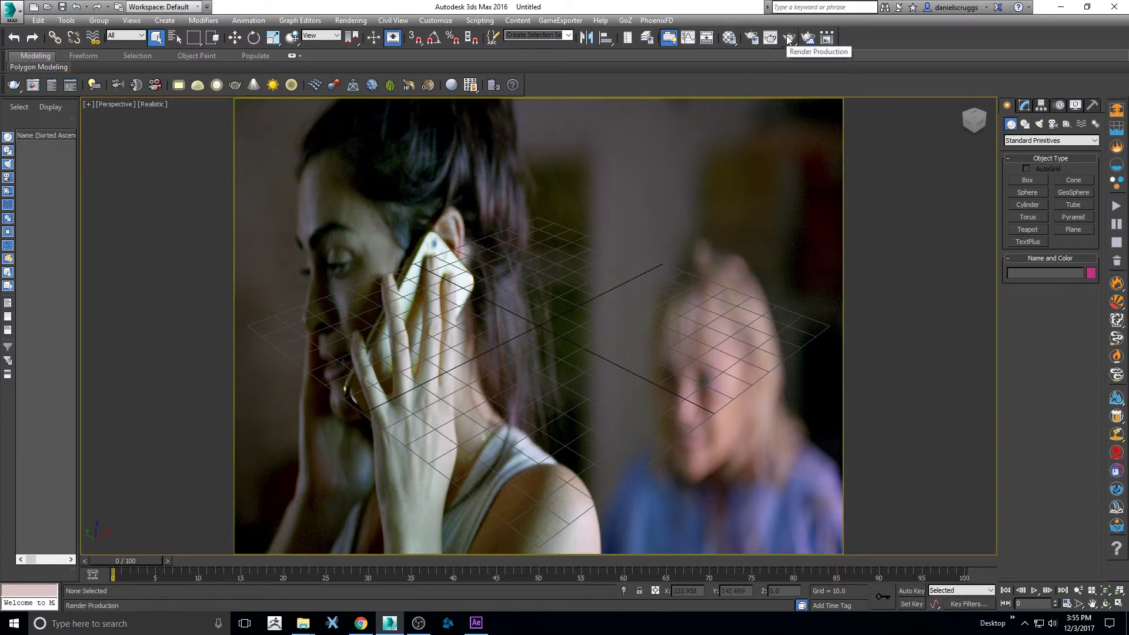
- Set the render output size to 8192 by 4320 in Render Setup, matching the After Effects composition
{"action": "left_click", "coordinate": [751, 38]}
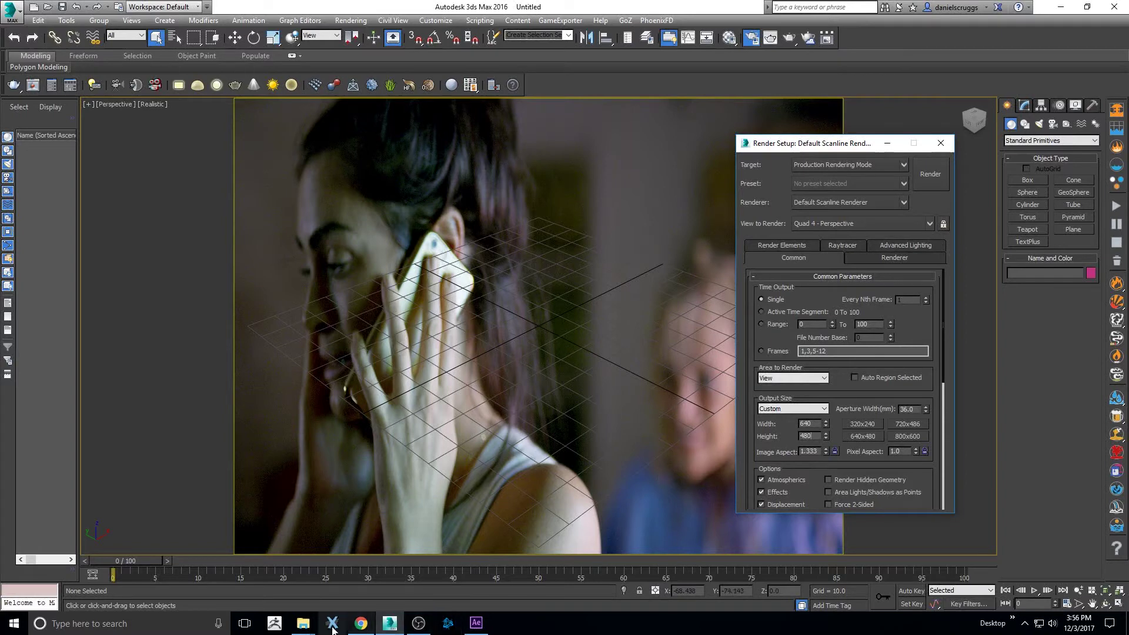
{"action": "left_click", "coordinate": [476, 623]}
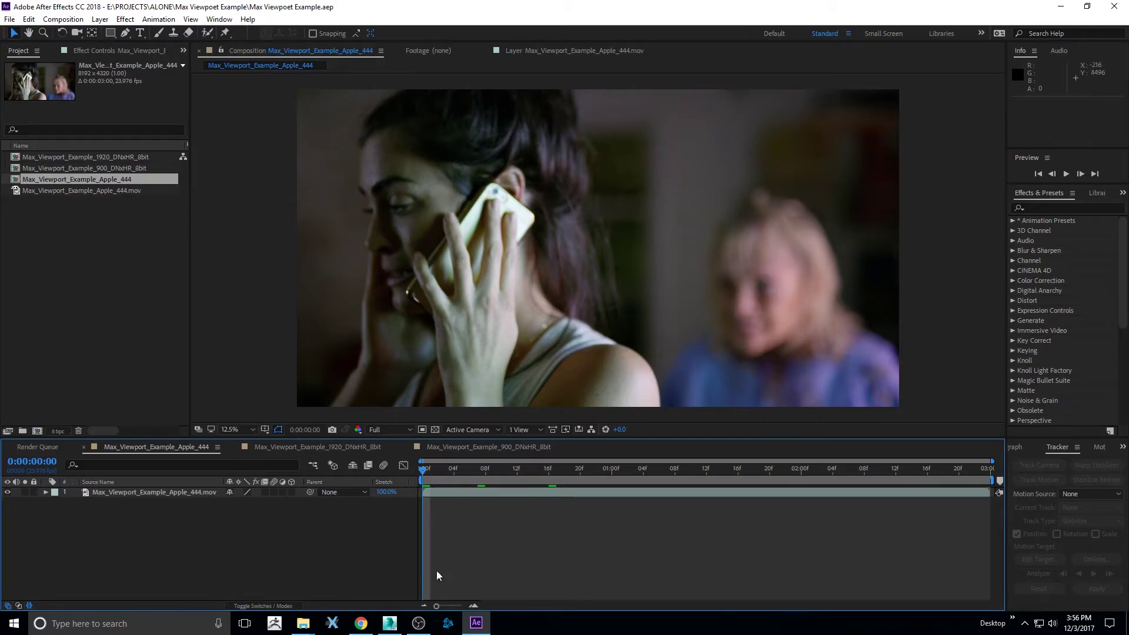
{"action": "left_click", "coordinate": [389, 622]}
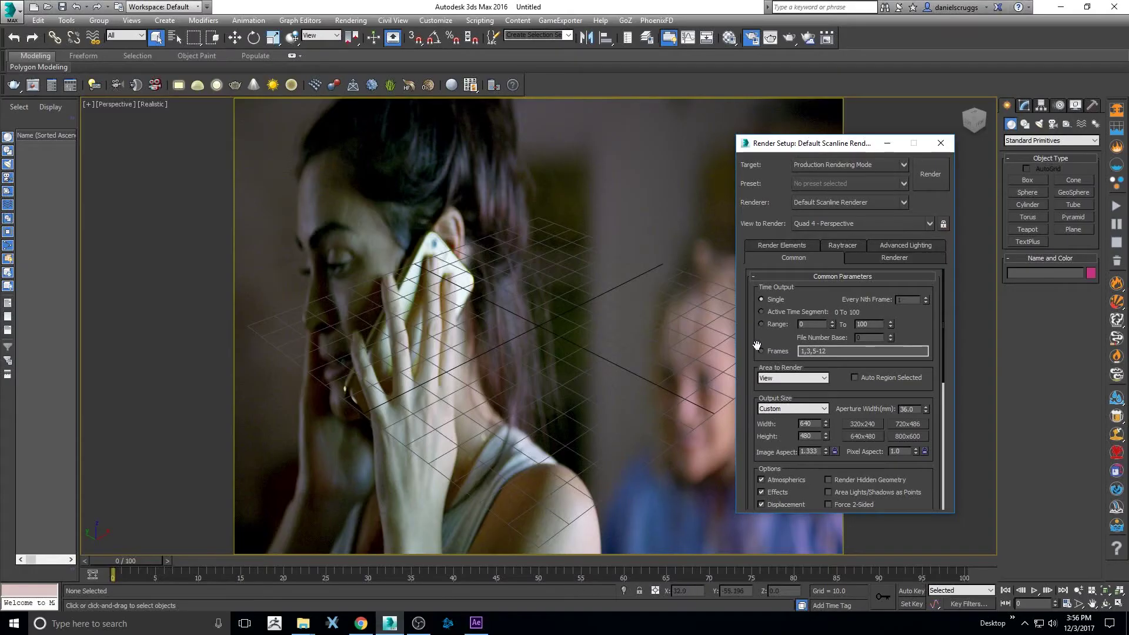
{"action": "double_click", "coordinate": [817, 424]}
{"action": "type", "text": "8192"}
{"action": "left_click", "coordinate": [814, 437]}
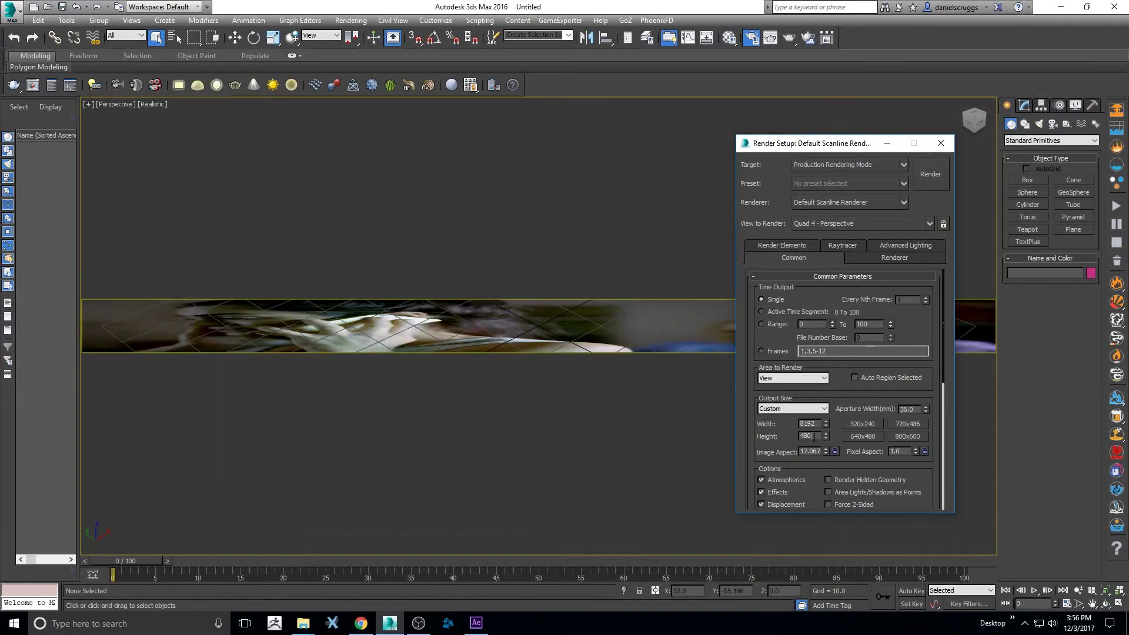
{"action": "double_click", "coordinate": [814, 437]}
{"action": "type", "text": "4320"}
{"action": "key", "text": "Return"}
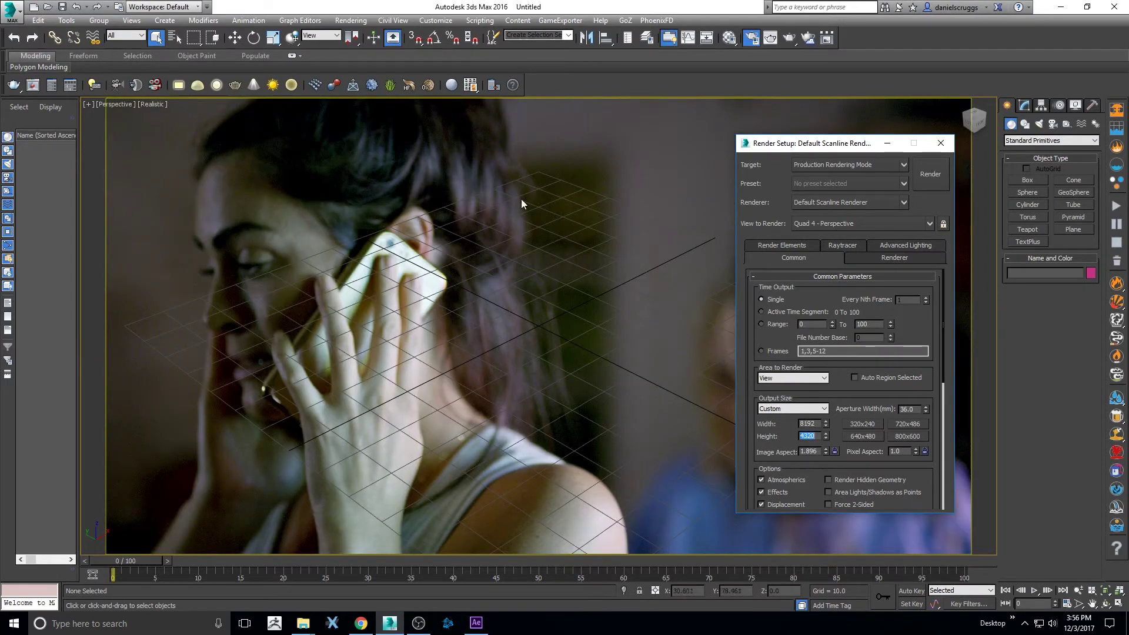
- Lock the render output's image aspect and pixel aspect, and close Render Setup
{"action": "left_click", "coordinate": [834, 450]}
{"action": "left_click", "coordinate": [925, 451]}
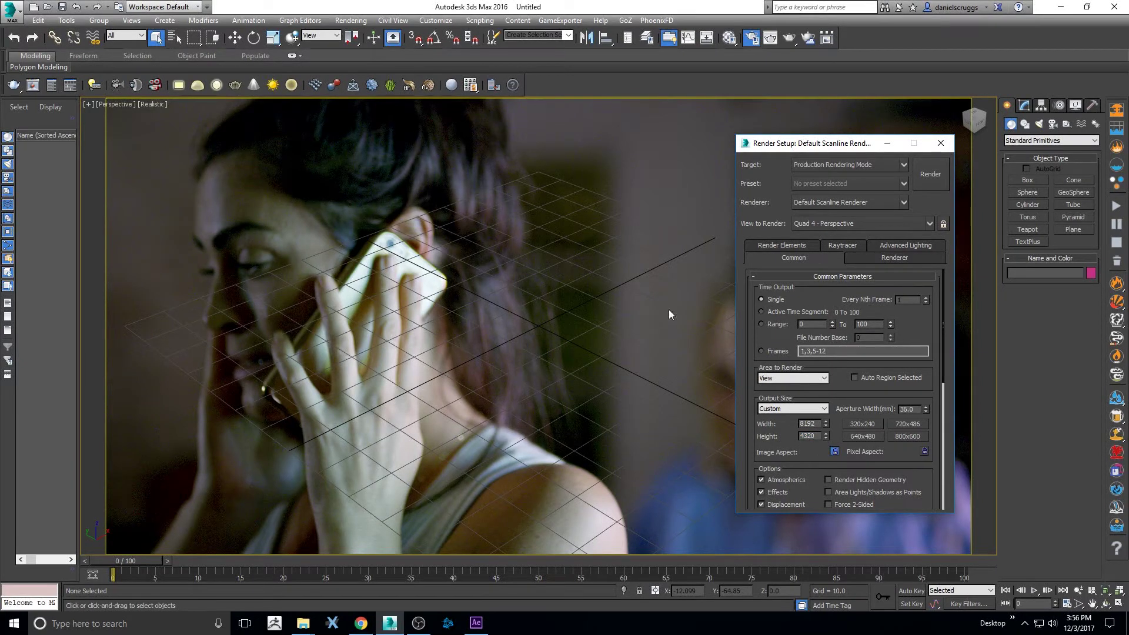
{"action": "left_click", "coordinate": [941, 143]}
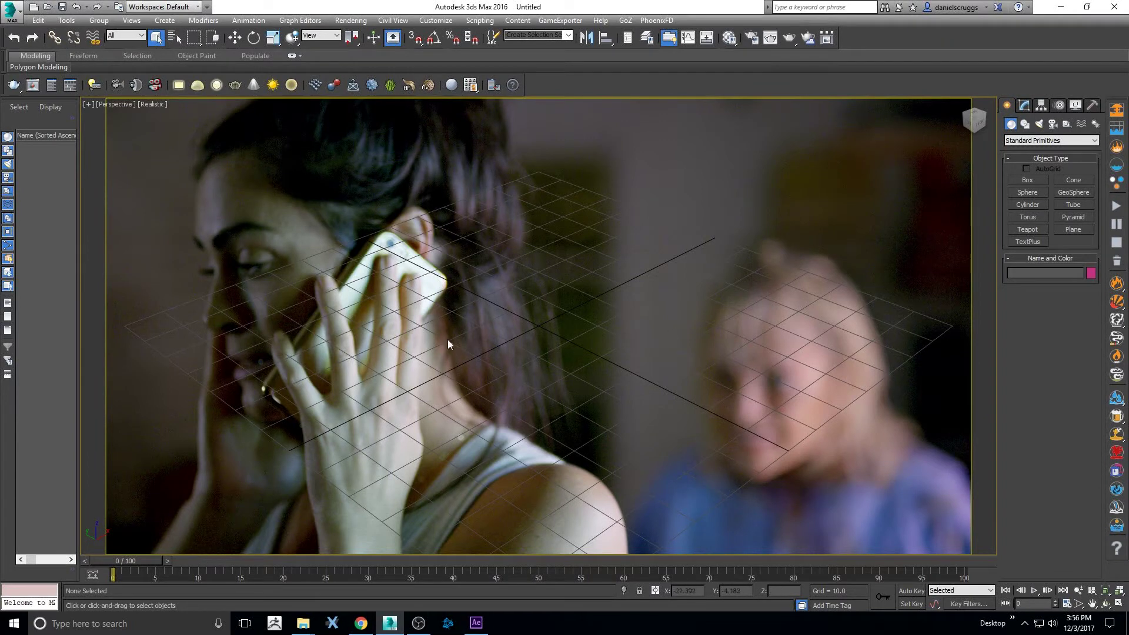
- Scrub through the animation frames to check how the background video plays in the Perspective viewport
{"action": "left_click", "coordinate": [244, 561]}
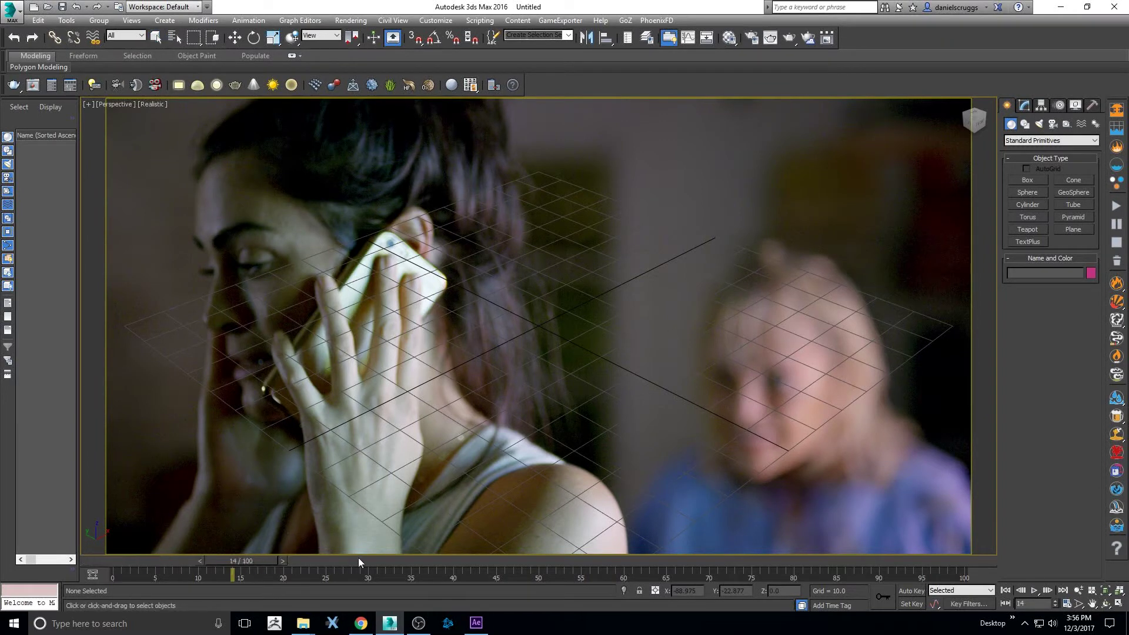
{"action": "left_click_drag", "start_coordinate": [399, 566], "coordinate": [305, 565]}
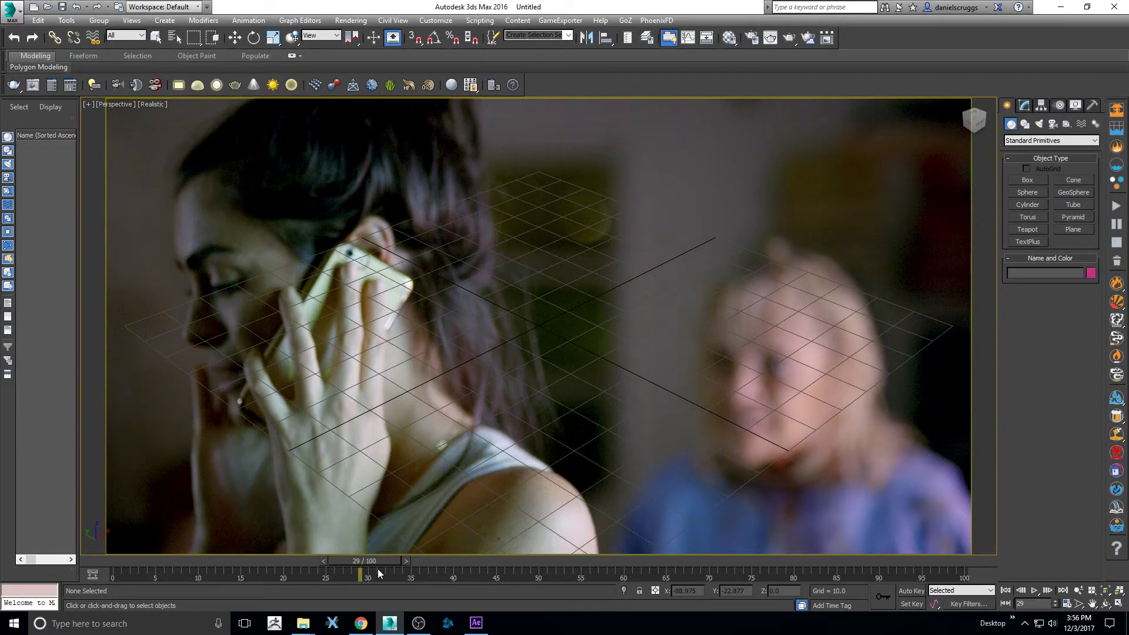
{"action": "left_click", "coordinate": [407, 561]}
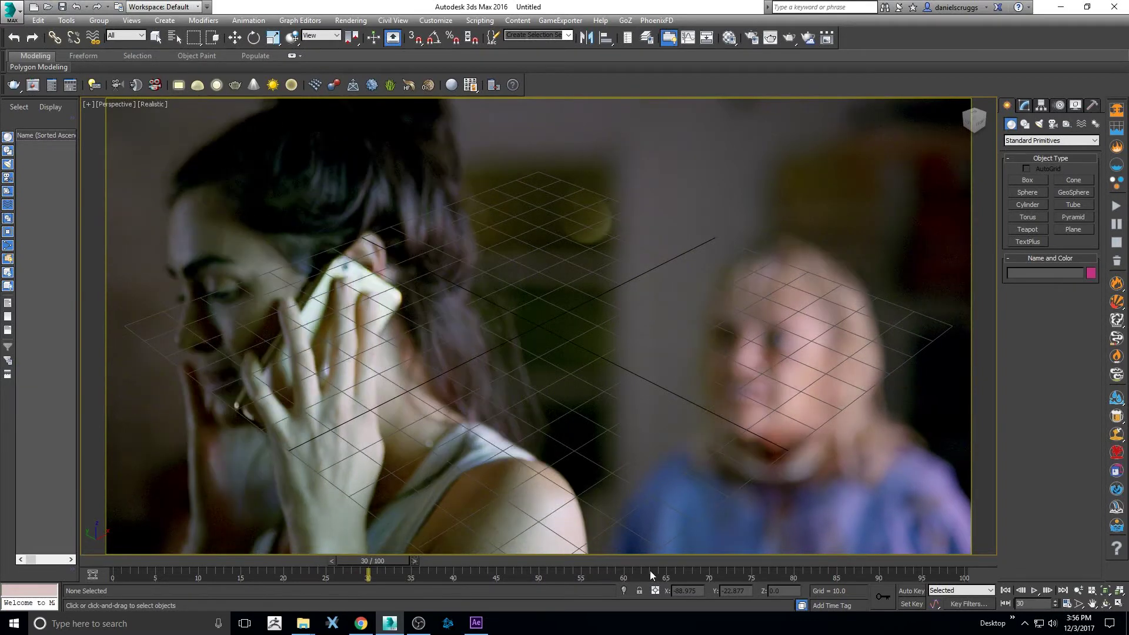
{"action": "left_click_drag", "start_coordinate": [530, 565], "coordinate": [575, 568]}
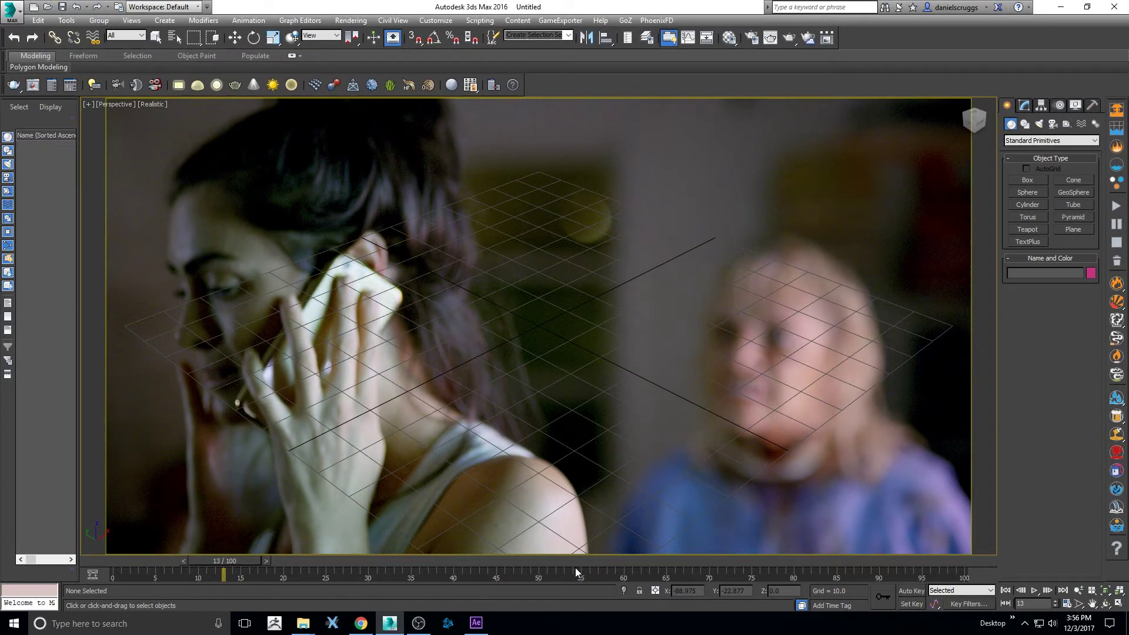
- Continue scrubbing around frame 40 to check how responsively the high-resolution background updates in the Perspective viewport
{"action": "left_click_drag", "start_coordinate": [664, 562], "coordinate": [437, 570]}
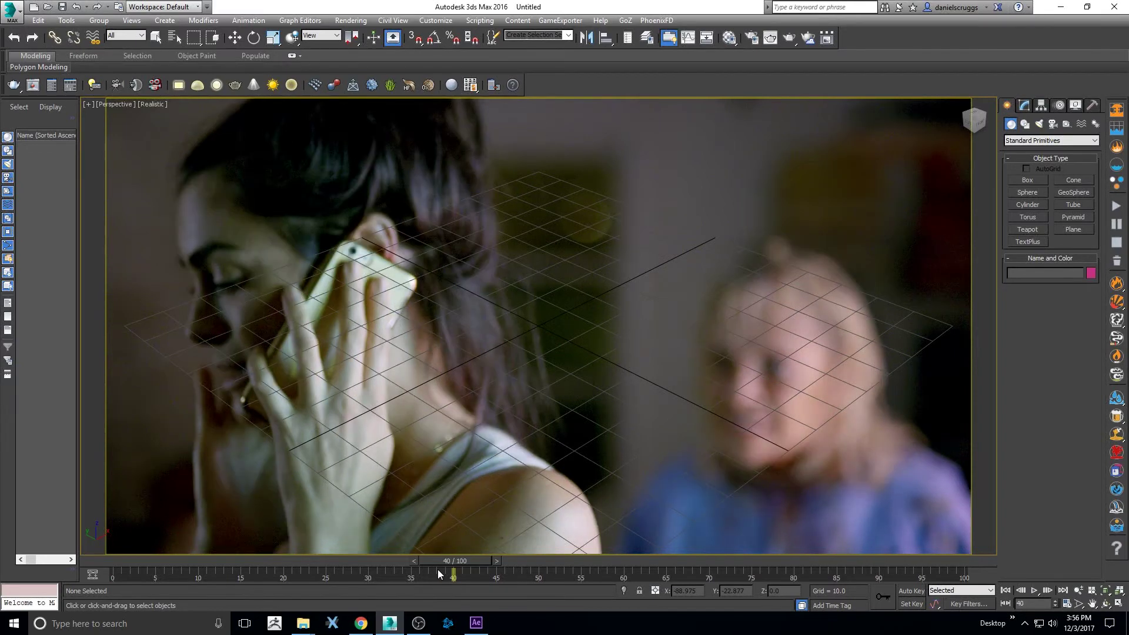
{"action": "left_click", "coordinate": [406, 561]}
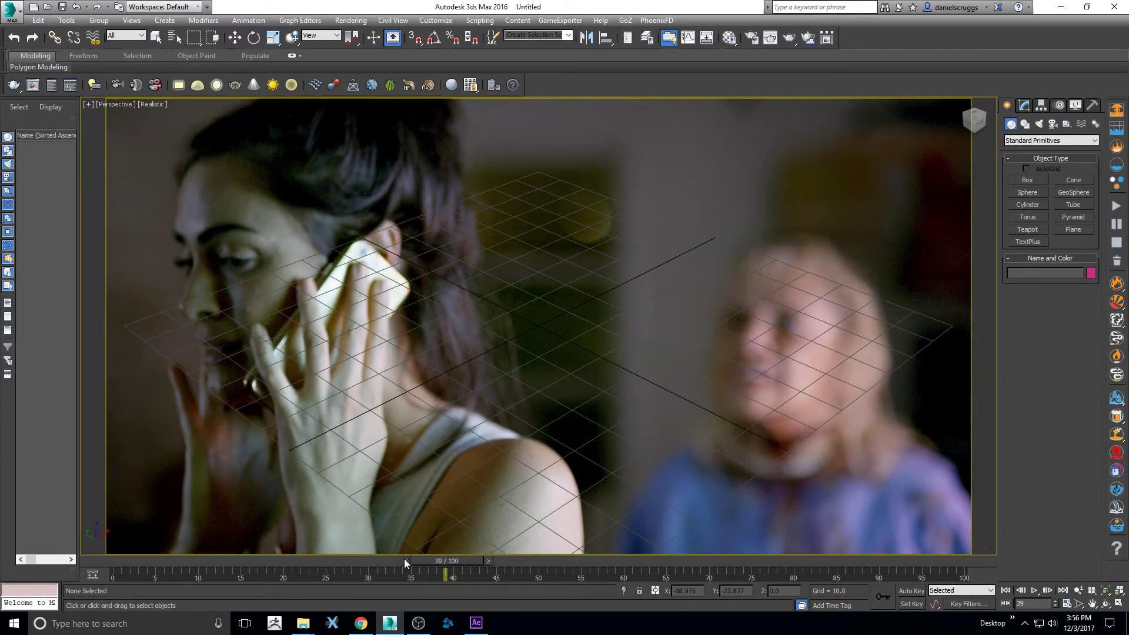
{"action": "key", "text": "slash"}
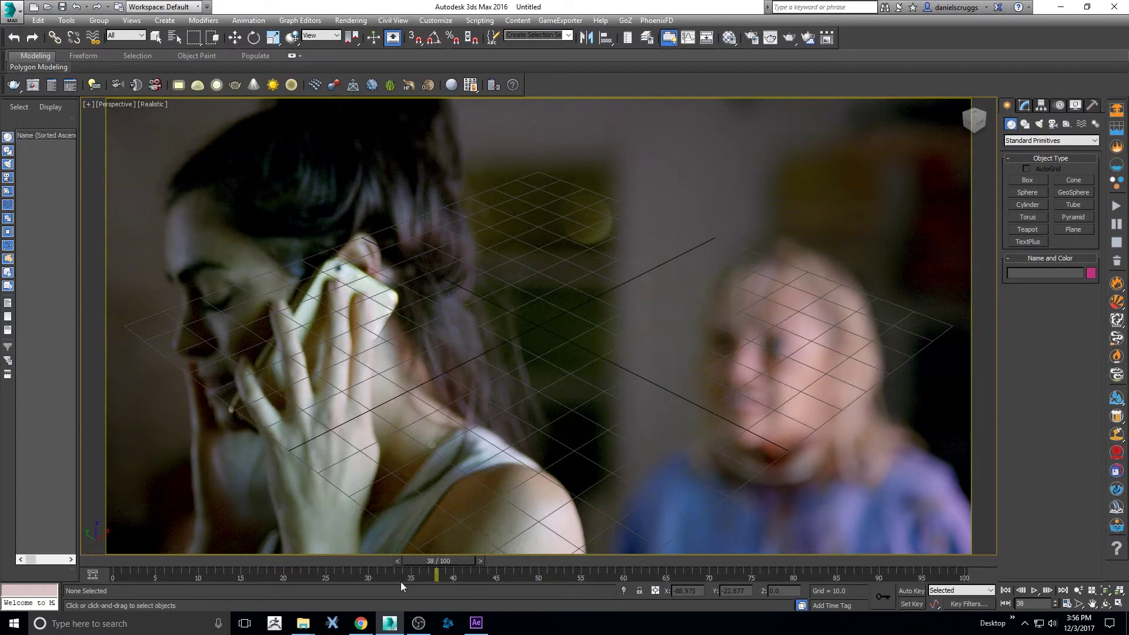
- Switch to After Effects, open the Max_Viewport_Example_1920_DNxHR_8bit composition and review its width and height in Composition Settings
{"action": "left_click", "coordinate": [475, 626]}
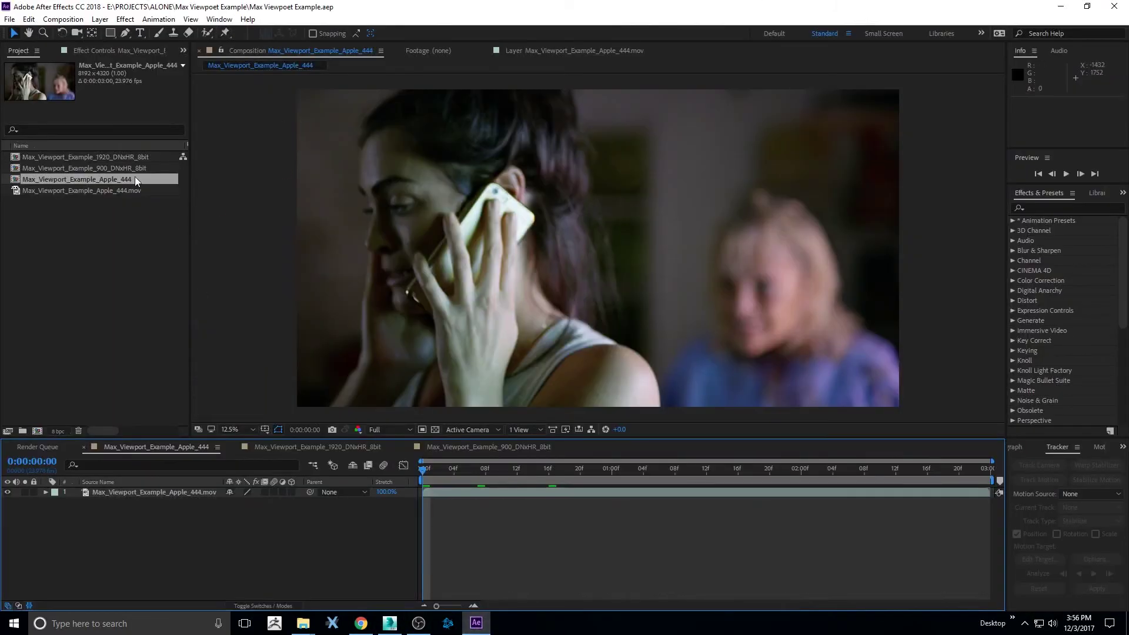
{"action": "left_click", "coordinate": [107, 157]}
{"action": "left_click", "coordinate": [102, 177]}
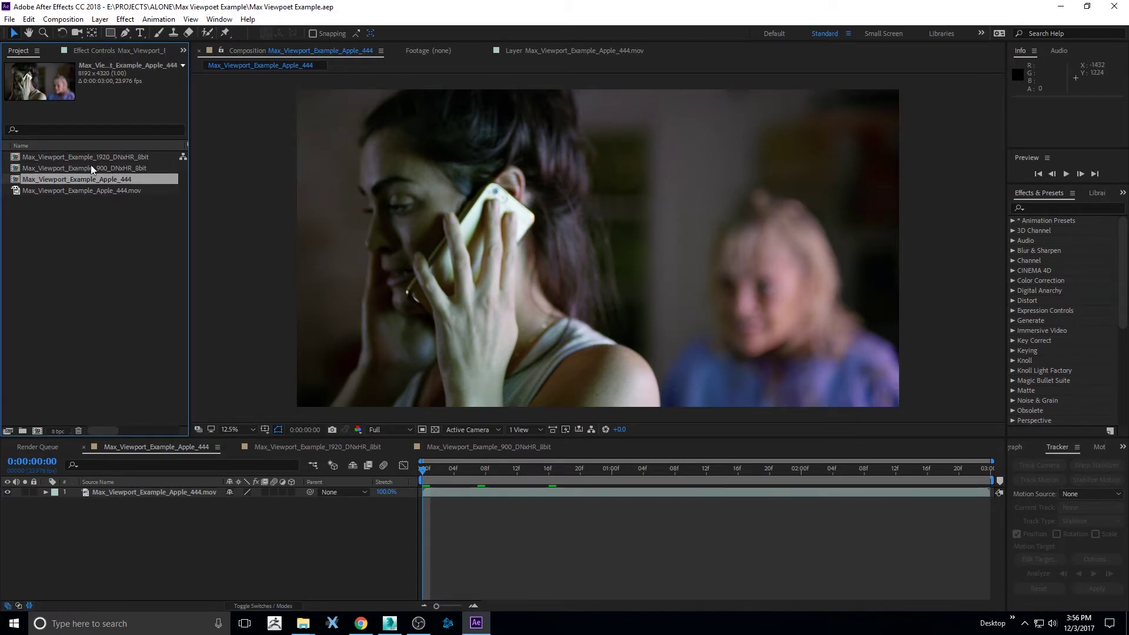
{"action": "double_click", "coordinate": [112, 158]}
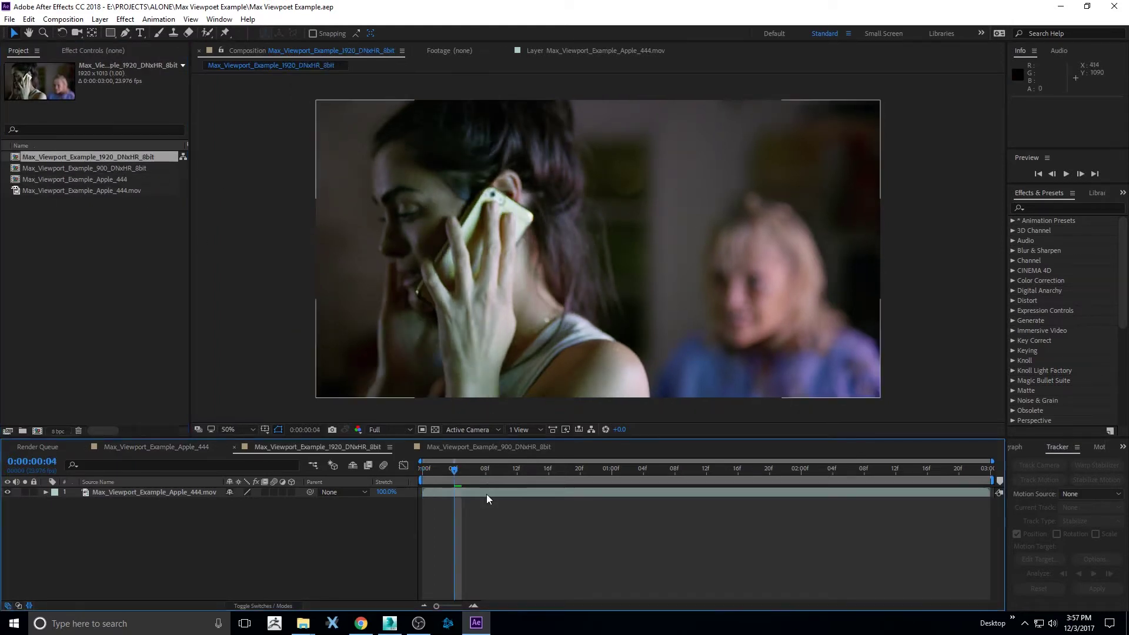
{"action": "right_click", "coordinate": [489, 535]}
{"action": "left_click", "coordinate": [563, 425]}
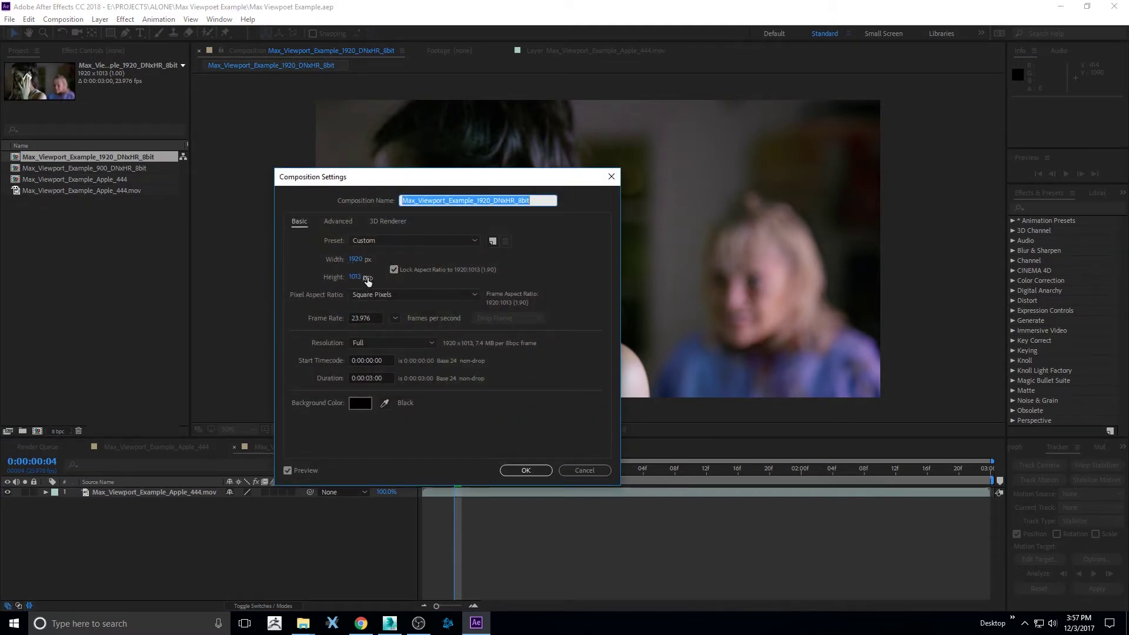
{"action": "left_click", "coordinate": [526, 471]}
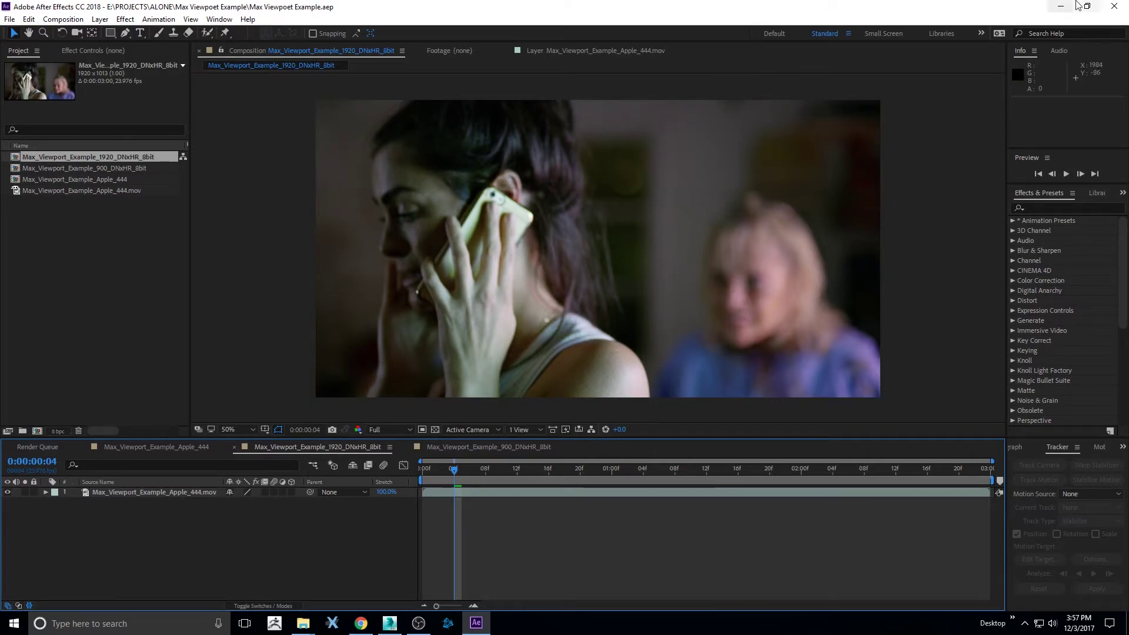
- Minimize After Effects and check the file size of Max_Viewport_Example_1920_DNxHR_8bit in the Max Viewpoet Example folder in File Explorer
{"action": "left_click", "coordinate": [1063, 11]}
{"action": "left_click", "coordinate": [303, 623]}
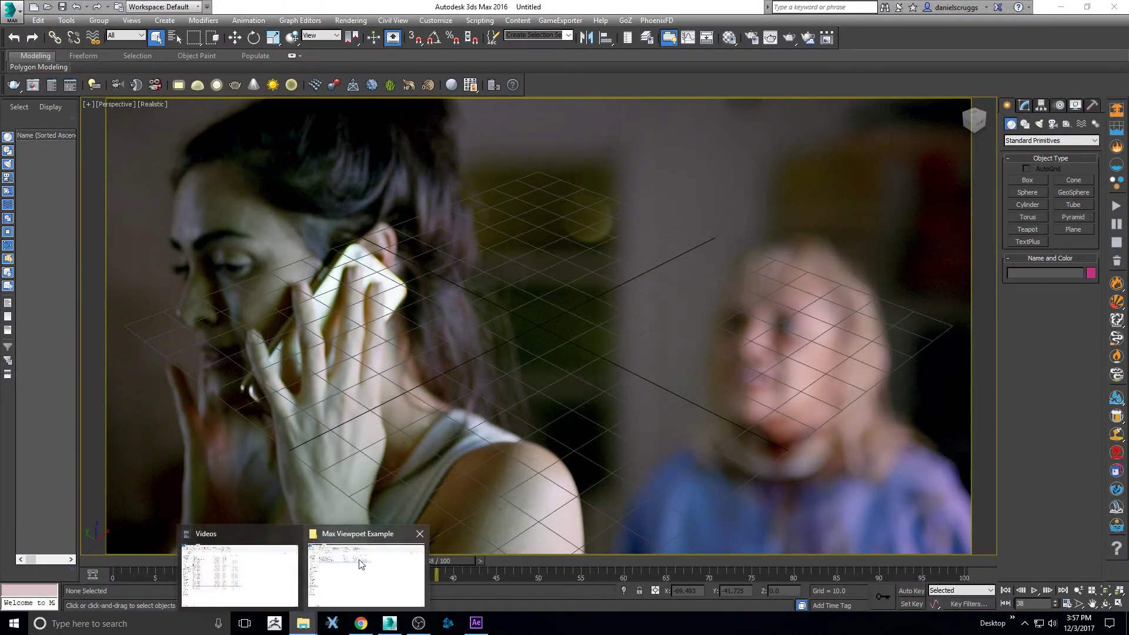
{"action": "left_click", "coordinate": [360, 565]}
{"action": "left_click", "coordinate": [203, 165]}
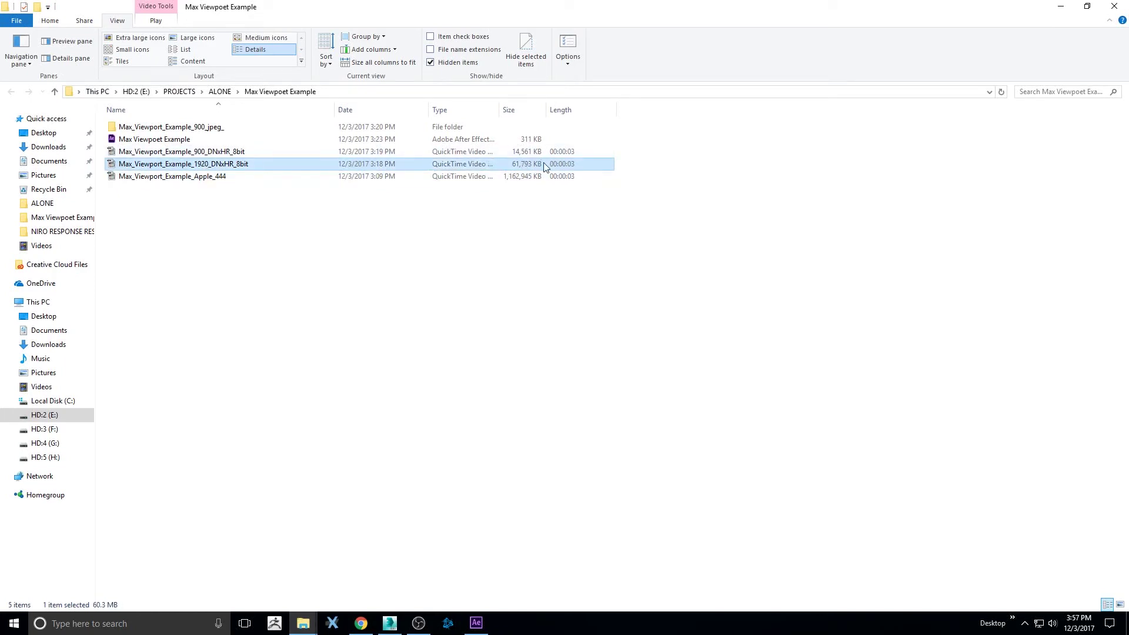
{"action": "left_click", "coordinate": [1060, 6]}
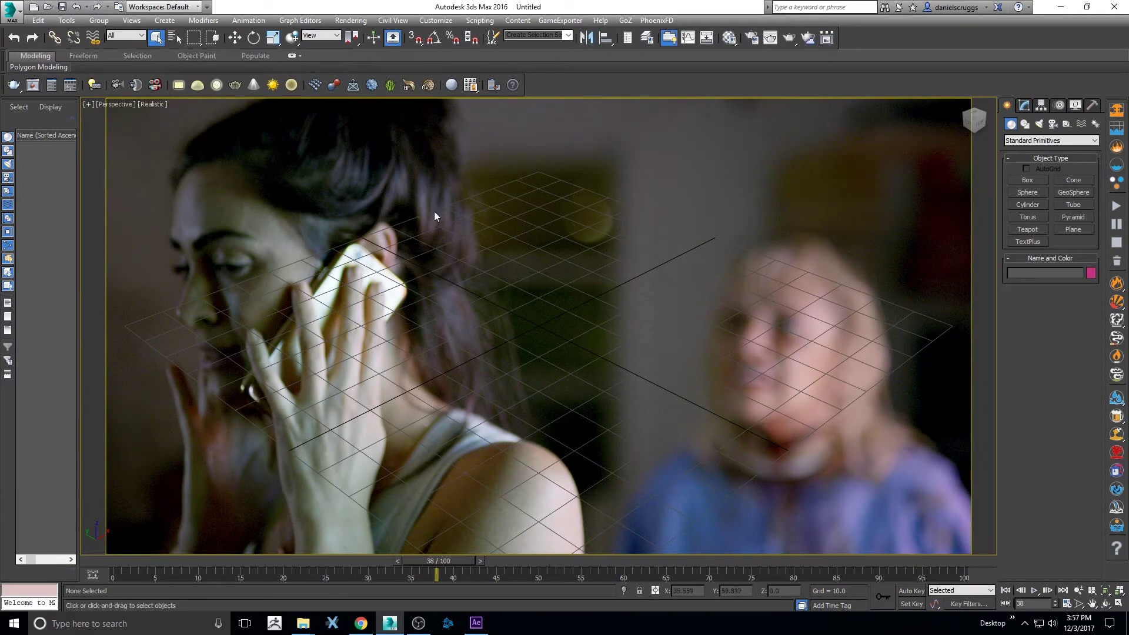
- Replace the Perspective viewport's background file with Max_Viewport_Example_1920_DNxHR_8bit and apply it to the active view
{"action": "left_click", "coordinate": [158, 104]}
{"action": "mouse_move", "coordinate": [229, 307]}
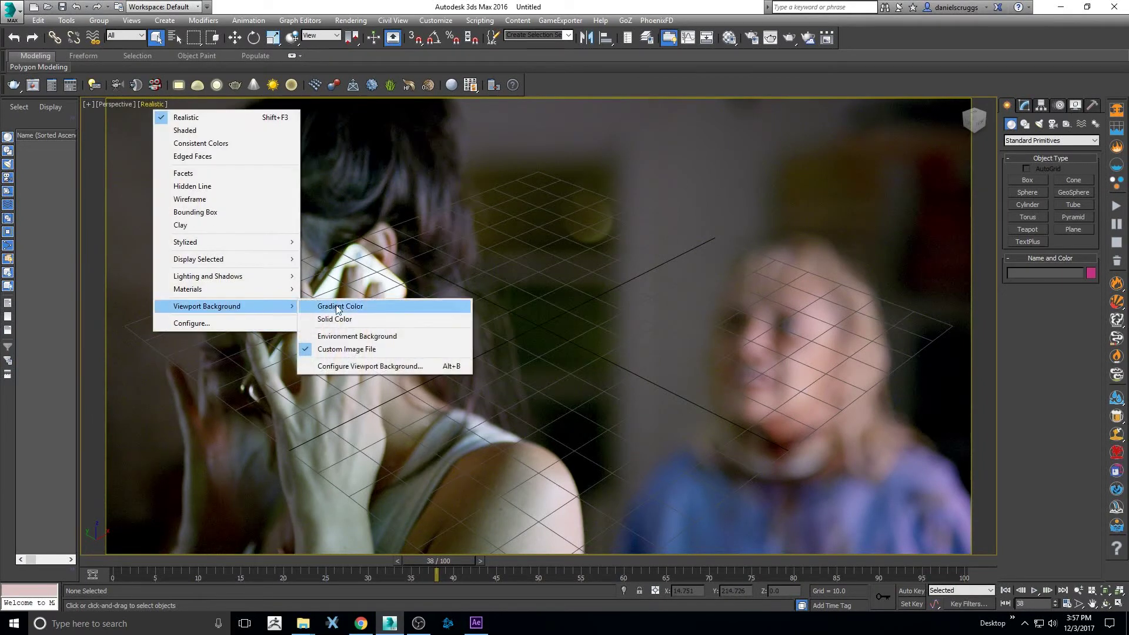
{"action": "left_click", "coordinate": [341, 366]}
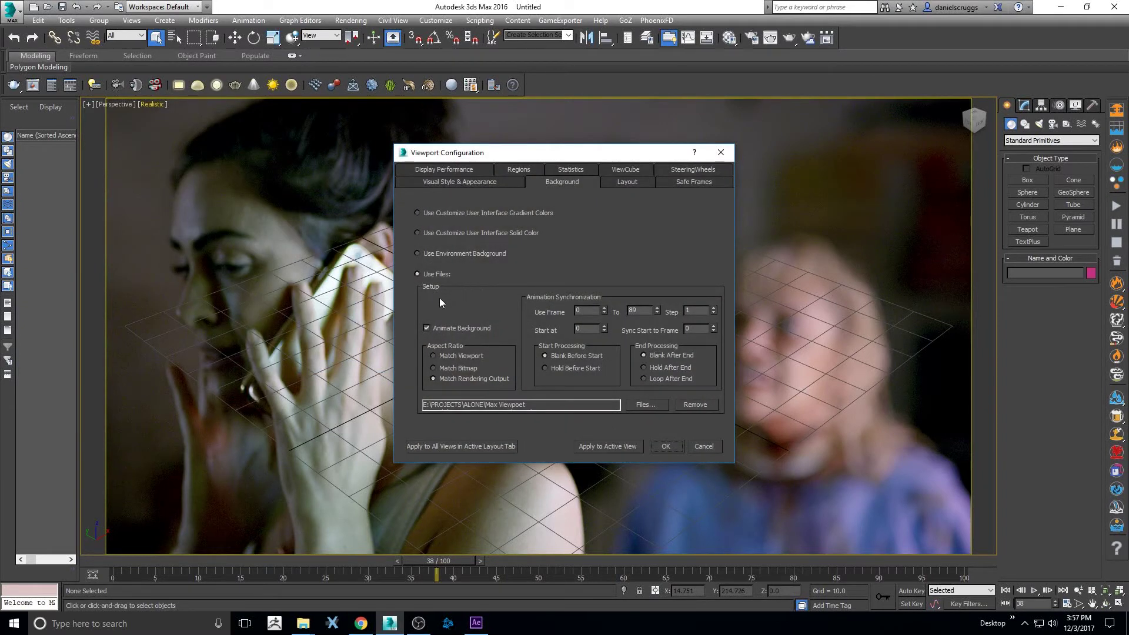
{"action": "left_click", "coordinate": [645, 404]}
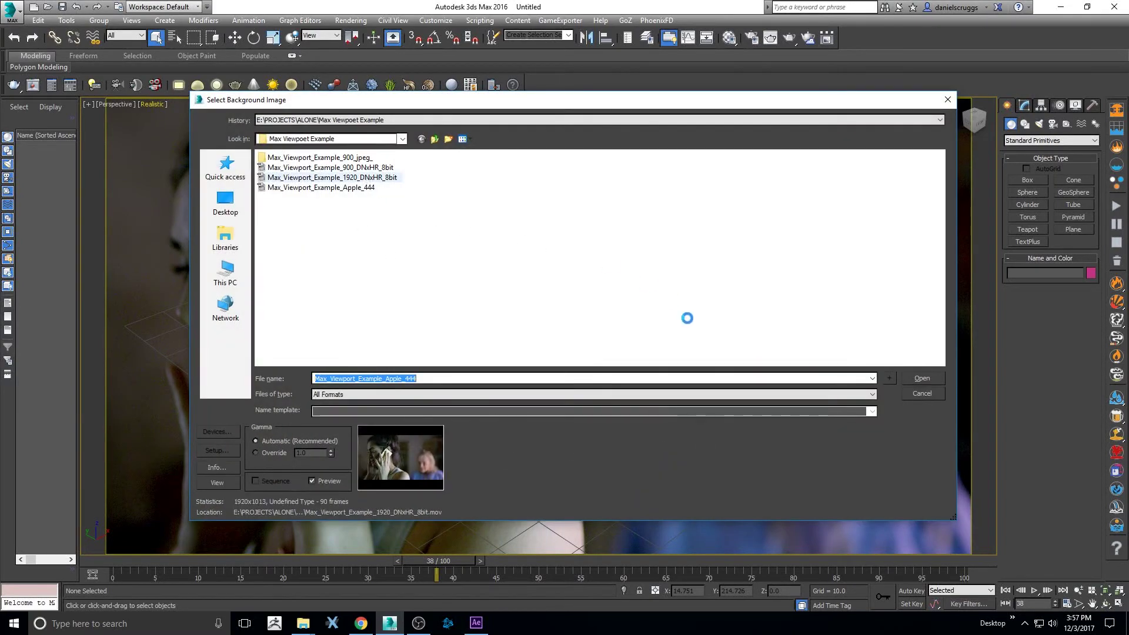
{"action": "left_click", "coordinate": [921, 379]}
{"action": "left_click", "coordinate": [623, 445]}
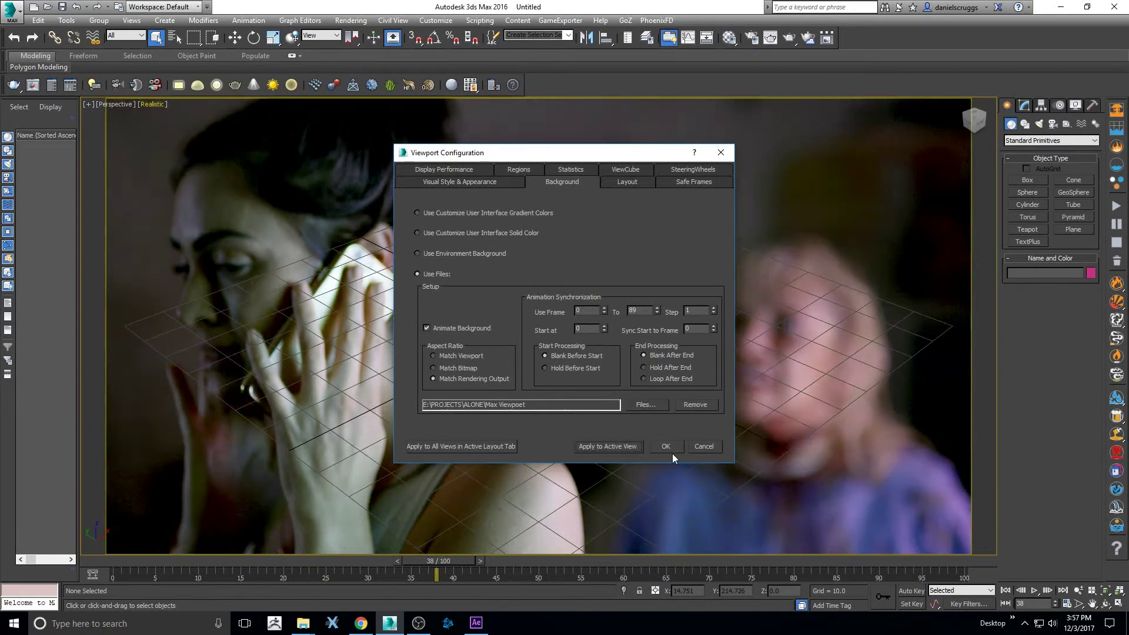
{"action": "left_click", "coordinate": [664, 447]}
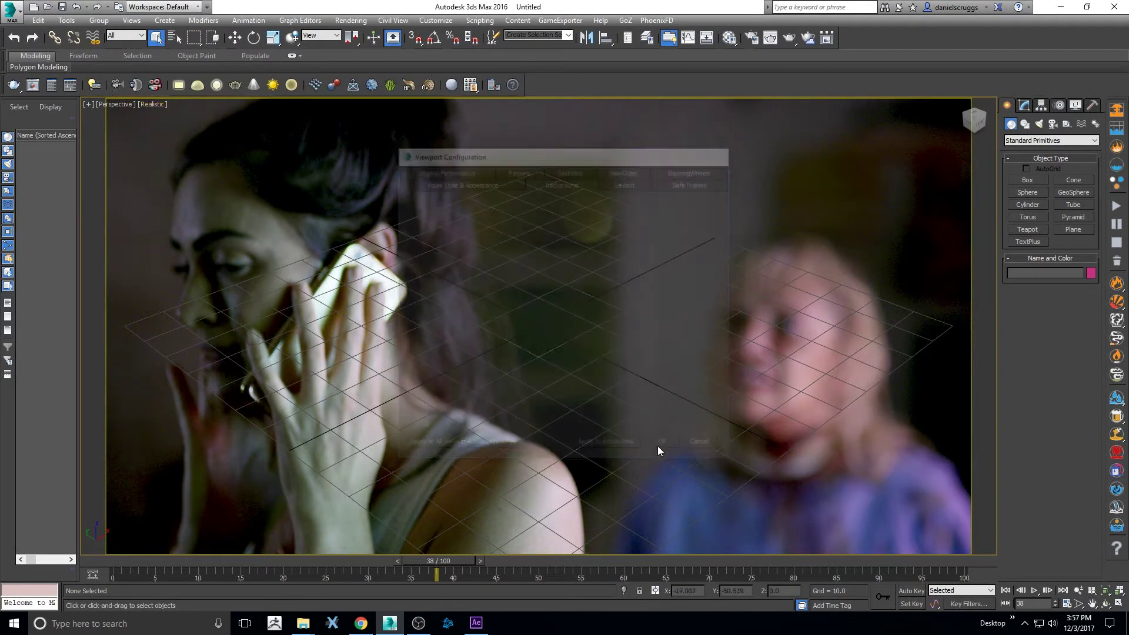
- Return to frame 0, play the animation and scrub back to frame 22 to test the 1920 background video
{"action": "left_click", "coordinate": [165, 559]}
{"action": "left_click_drag", "start_coordinate": [435, 557], "coordinate": [174, 552]}
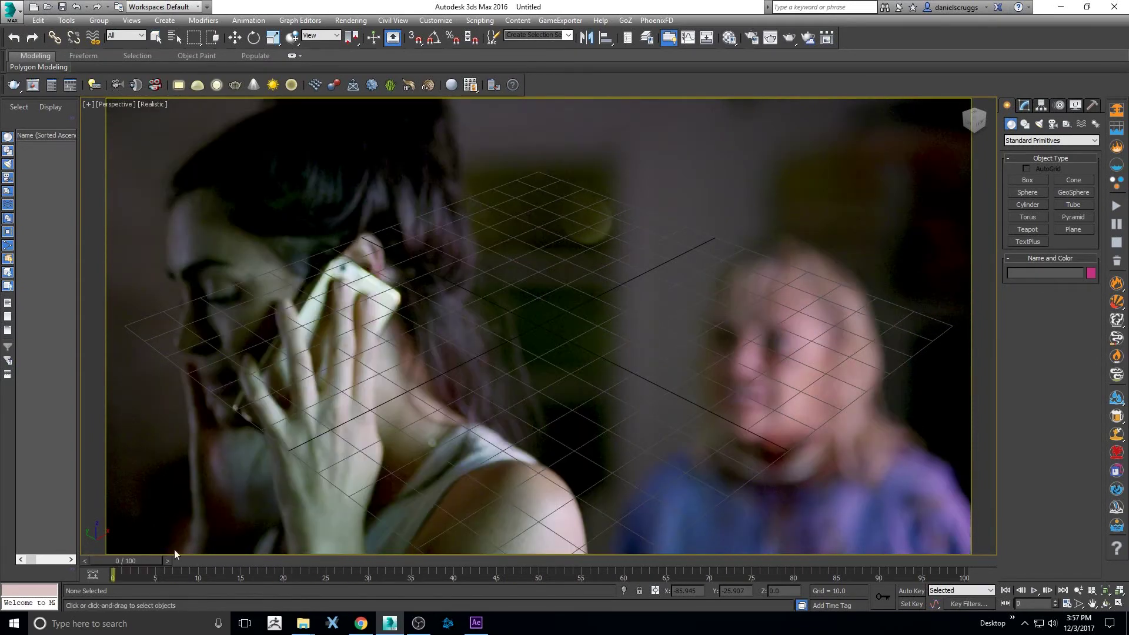
{"action": "left_click", "coordinate": [1036, 590]}
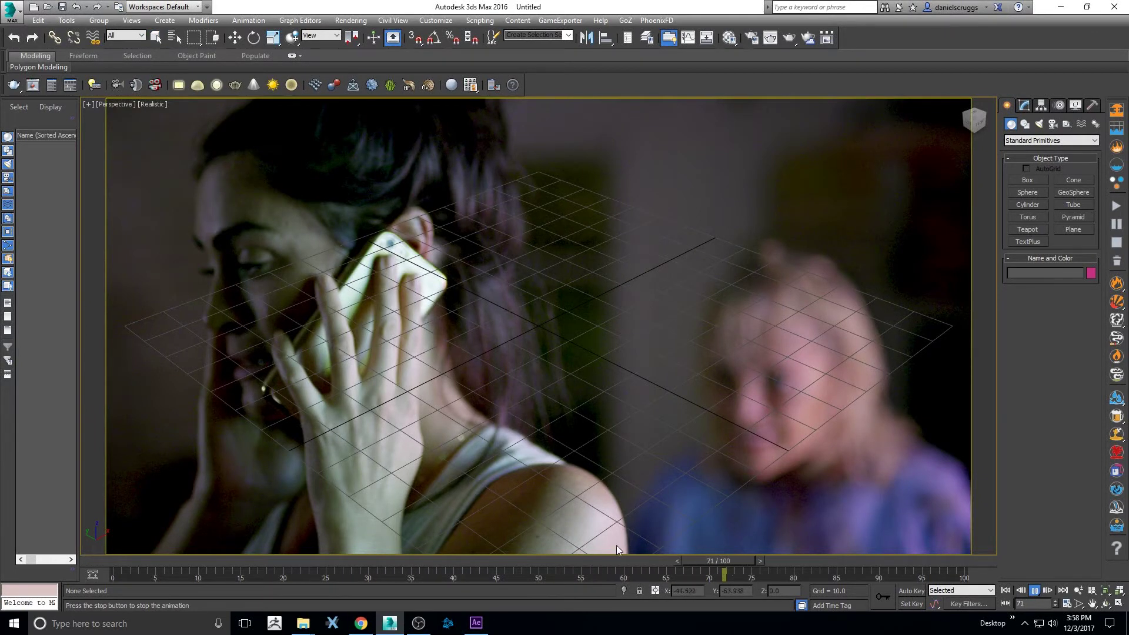
{"action": "left_click_drag", "start_coordinate": [591, 559], "coordinate": [318, 559]}
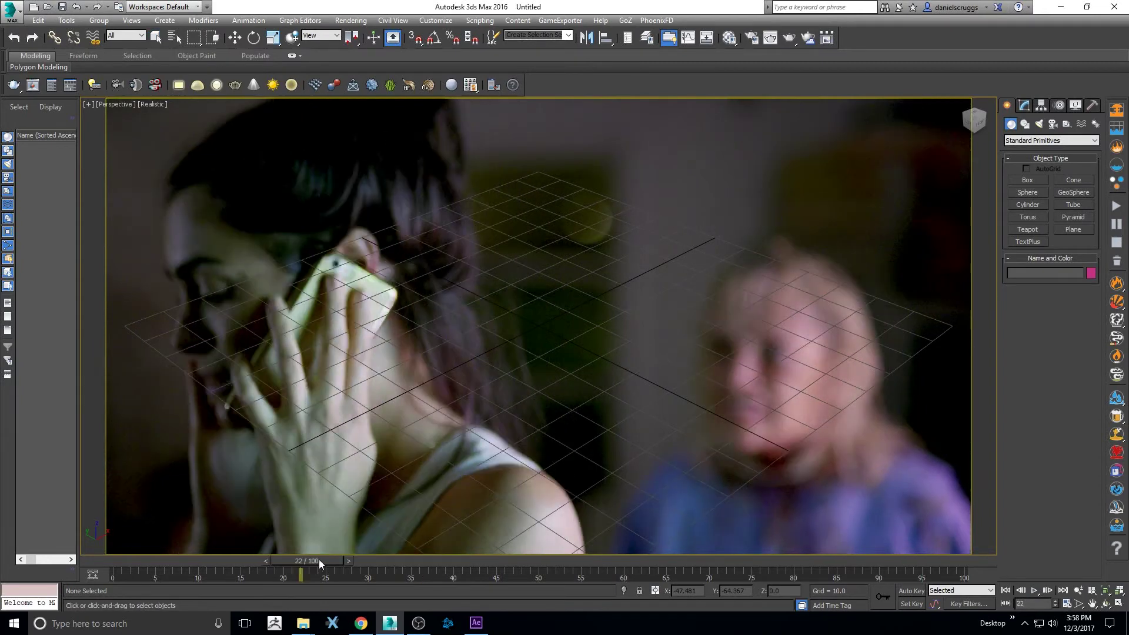
- Review the viewport background configuration of the Perspective view and close it without changes
{"action": "left_click", "coordinate": [147, 104]}
{"action": "mouse_move", "coordinate": [217, 309]}
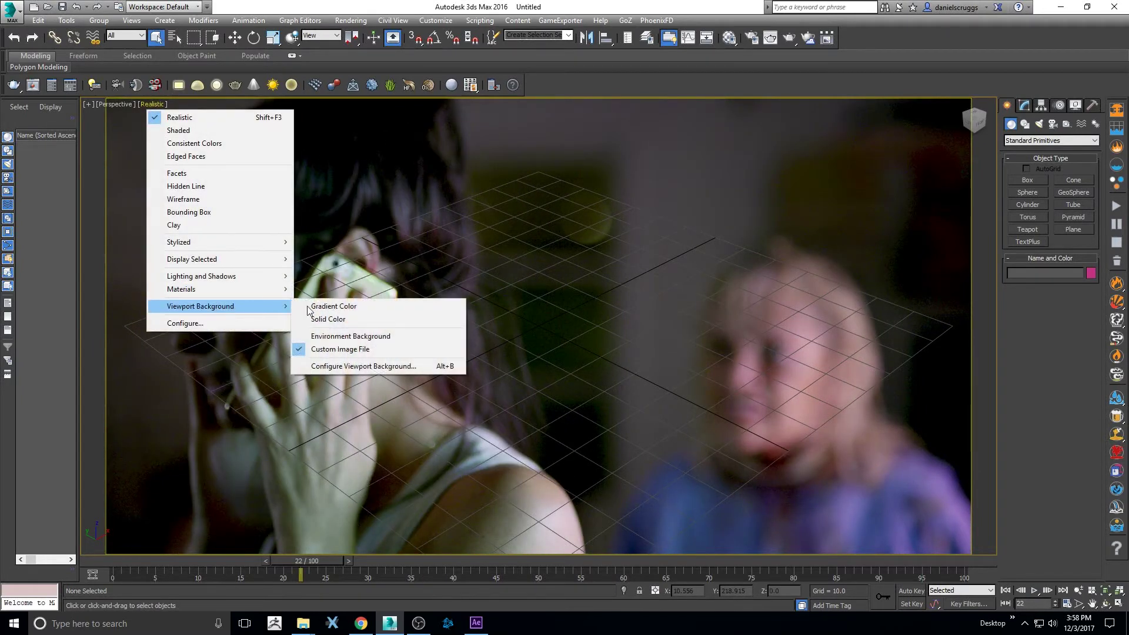
{"action": "left_click", "coordinate": [341, 367]}
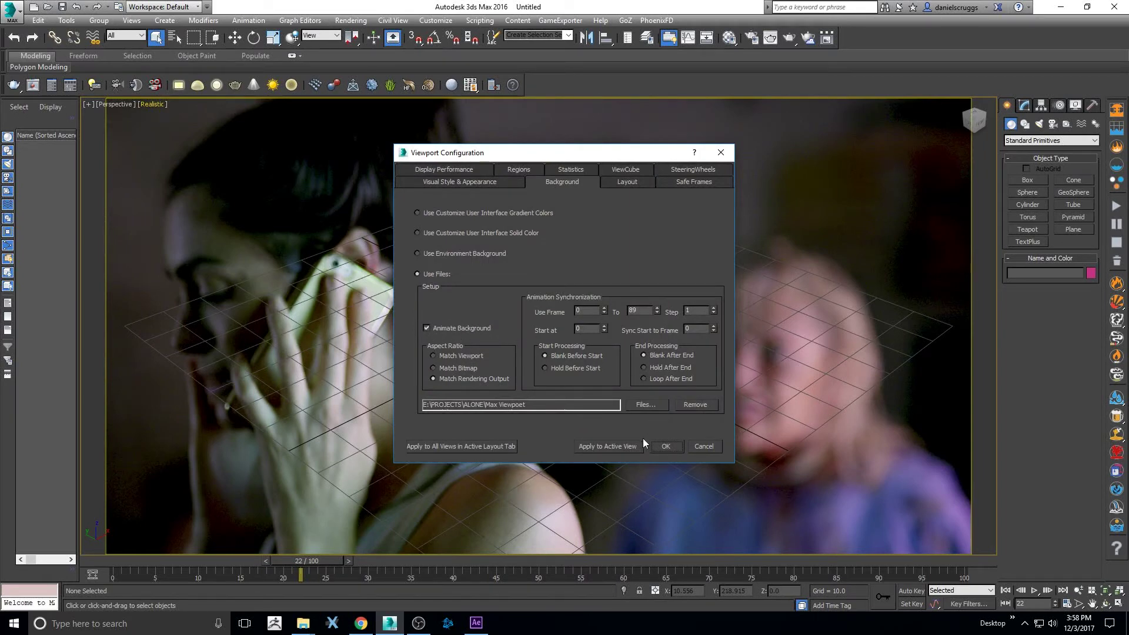
{"action": "left_click", "coordinate": [691, 447]}
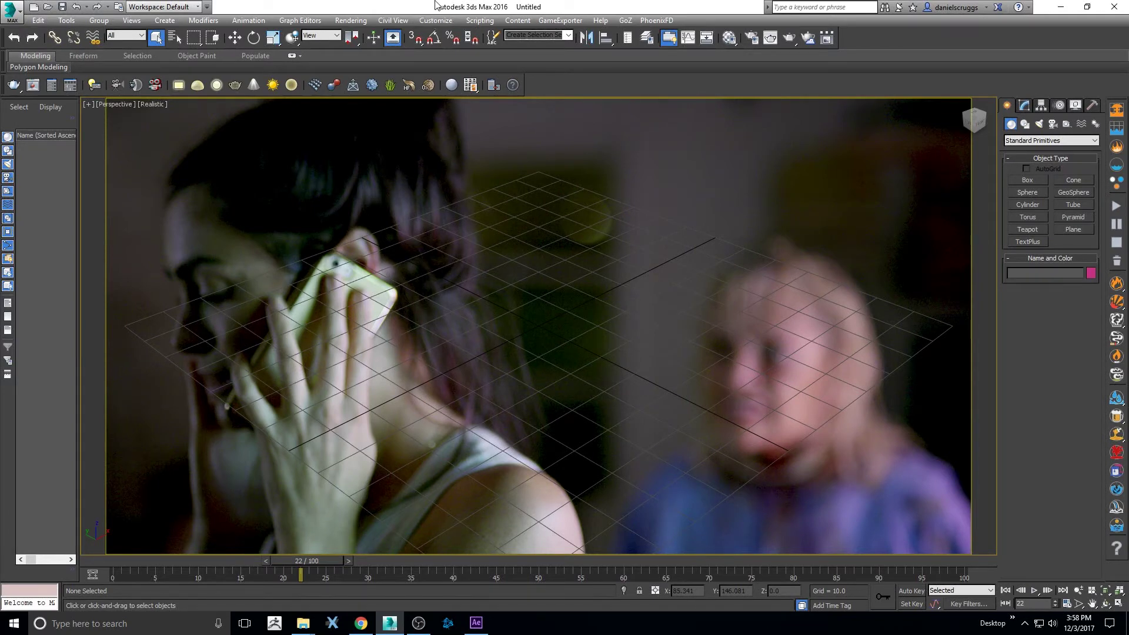
- Review the Viewports preferences, including the Update Background While Playing option, and accept the preference settings
{"action": "left_click", "coordinate": [436, 21]}
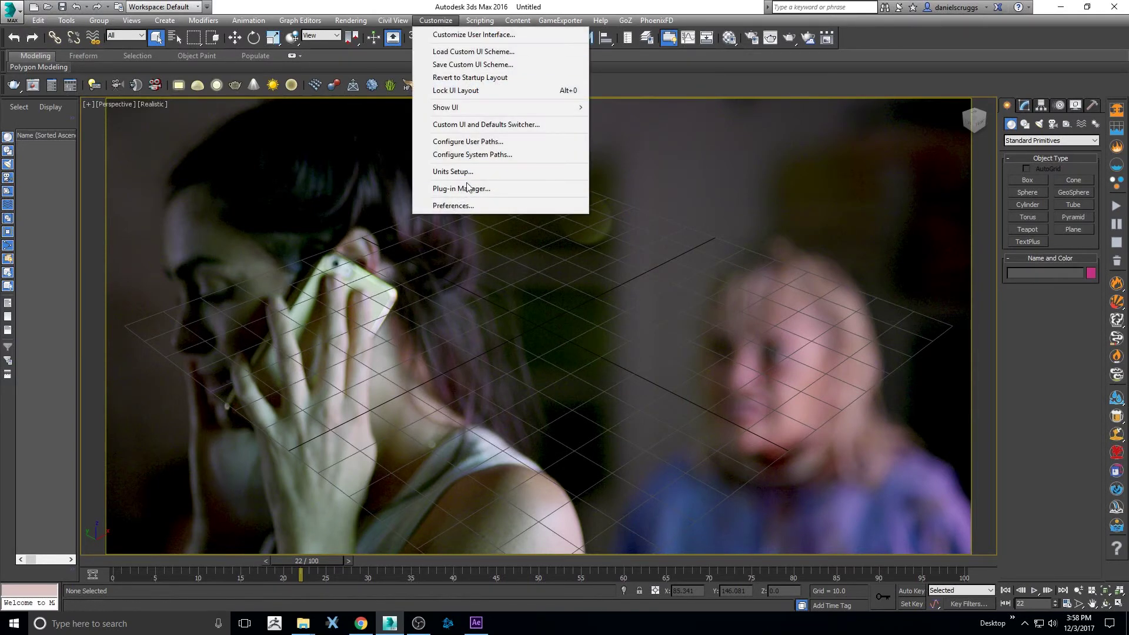
{"action": "left_click", "coordinate": [468, 207]}
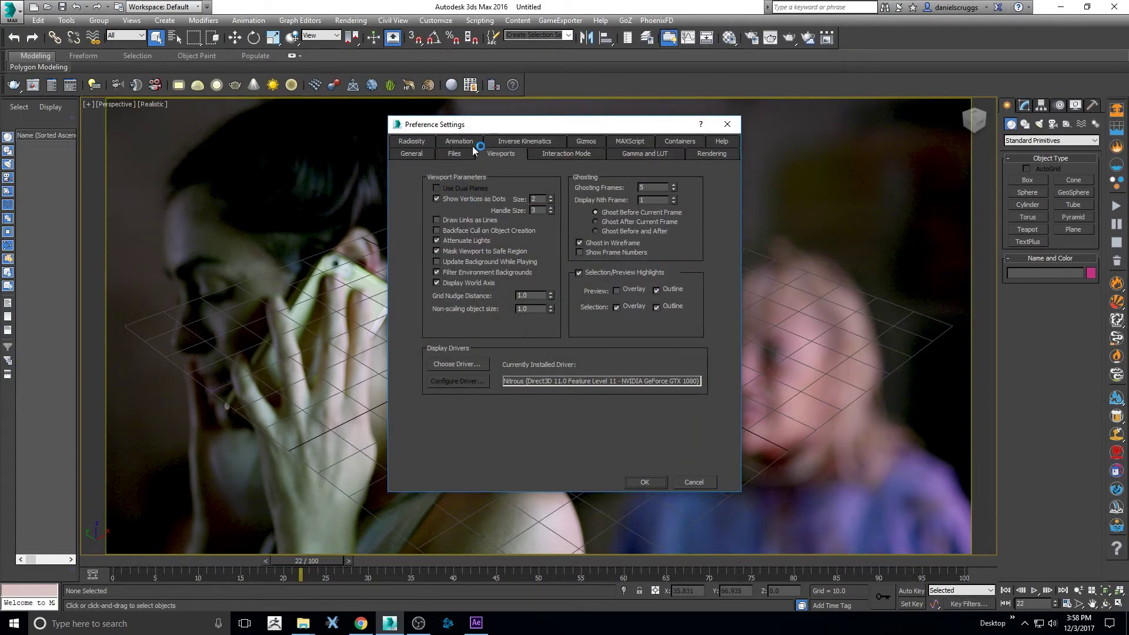
{"action": "left_click", "coordinate": [413, 154]}
{"action": "left_click", "coordinate": [465, 156]}
{"action": "left_click", "coordinate": [505, 156]}
{"action": "left_click", "coordinate": [647, 482]}
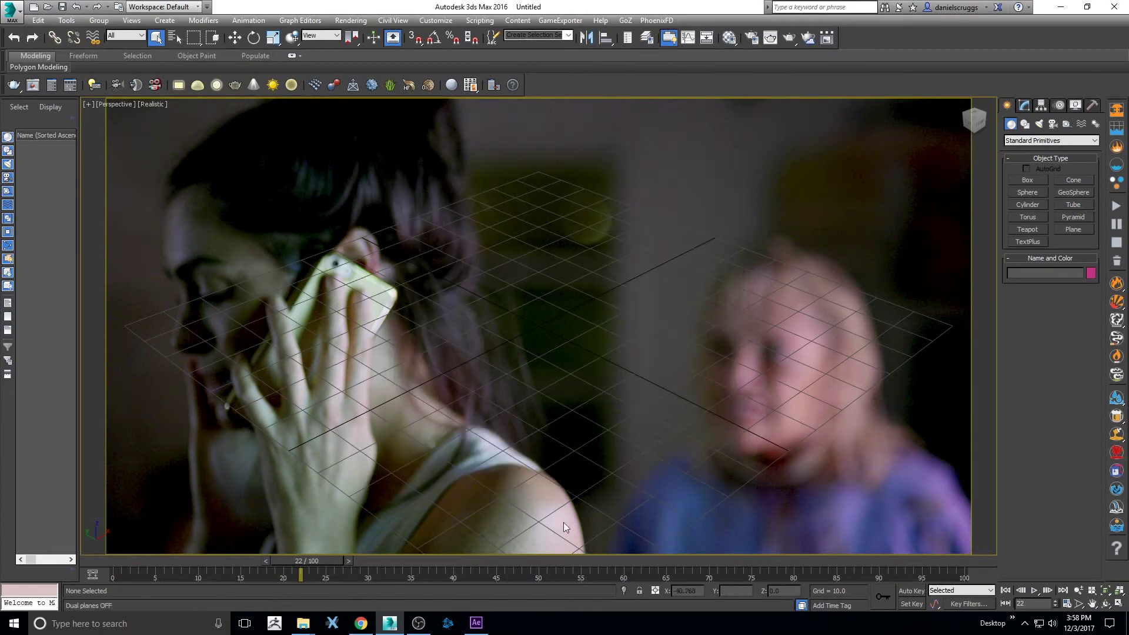
- Scrub to frame 11, play and stop the animation, and scrub back to frame 32 to recheck the background playback
{"action": "left_click_drag", "start_coordinate": [308, 563], "coordinate": [217, 544]}
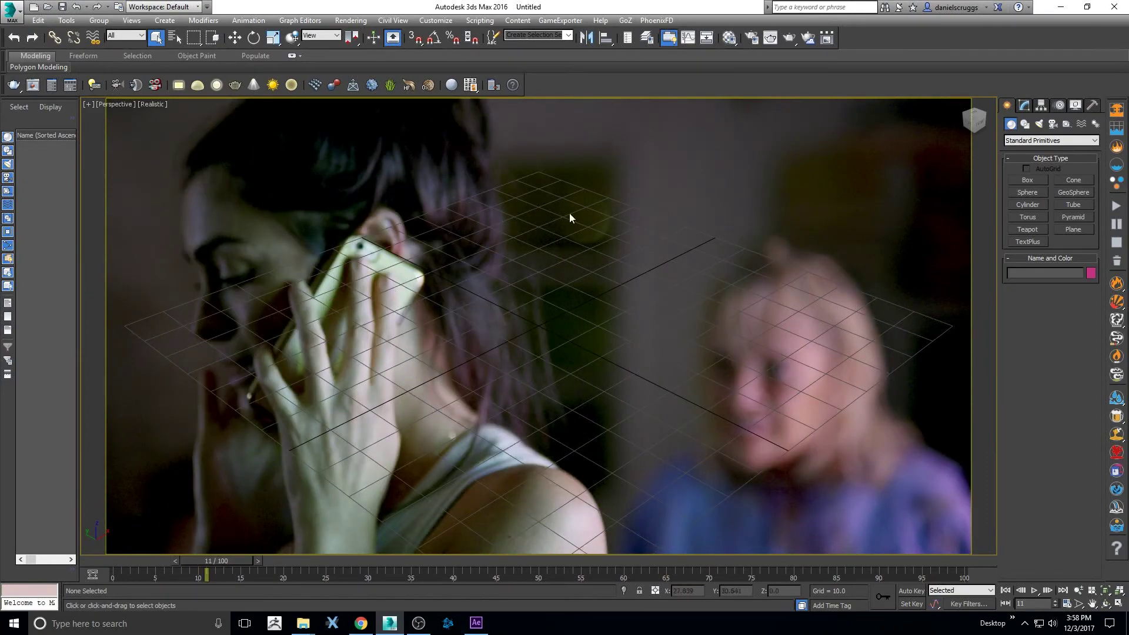
{"action": "left_click", "coordinate": [1035, 591]}
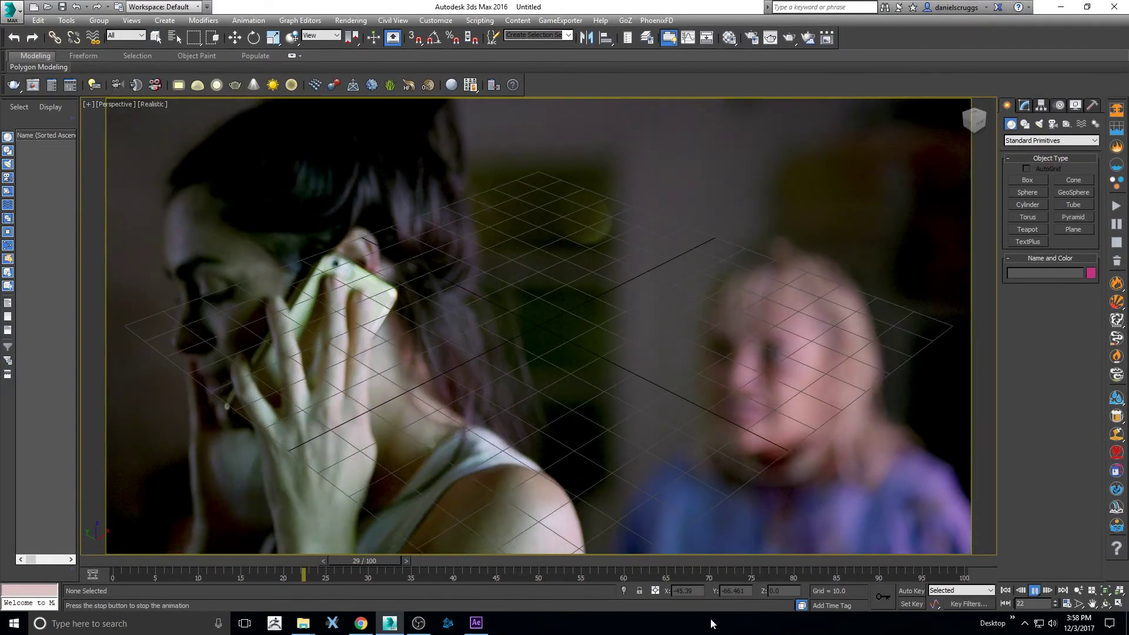
{"action": "left_click", "coordinate": [1035, 591]}
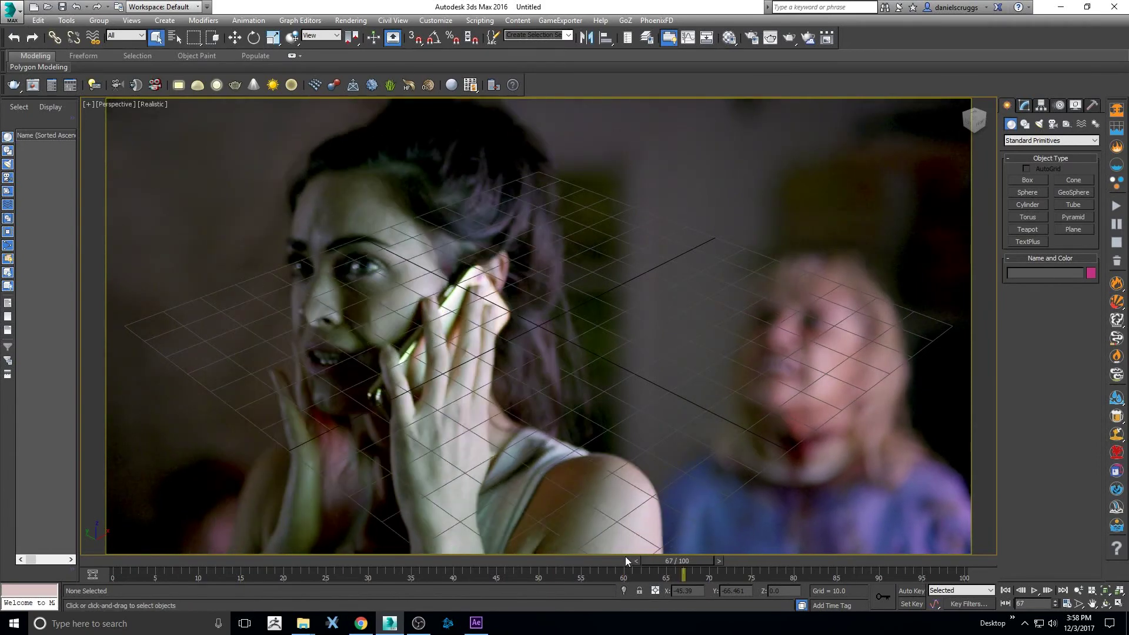
{"action": "left_click_drag", "start_coordinate": [626, 556], "coordinate": [389, 557]}
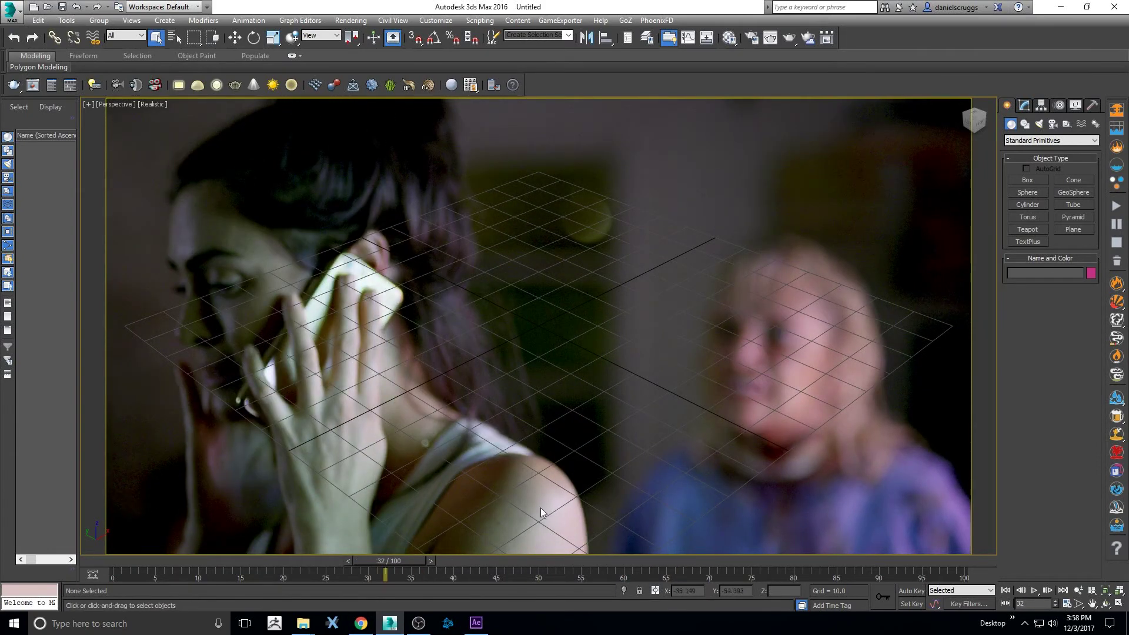
- Check the render output size in Render Setup and minimize the dialog
{"action": "left_click", "coordinate": [751, 38]}
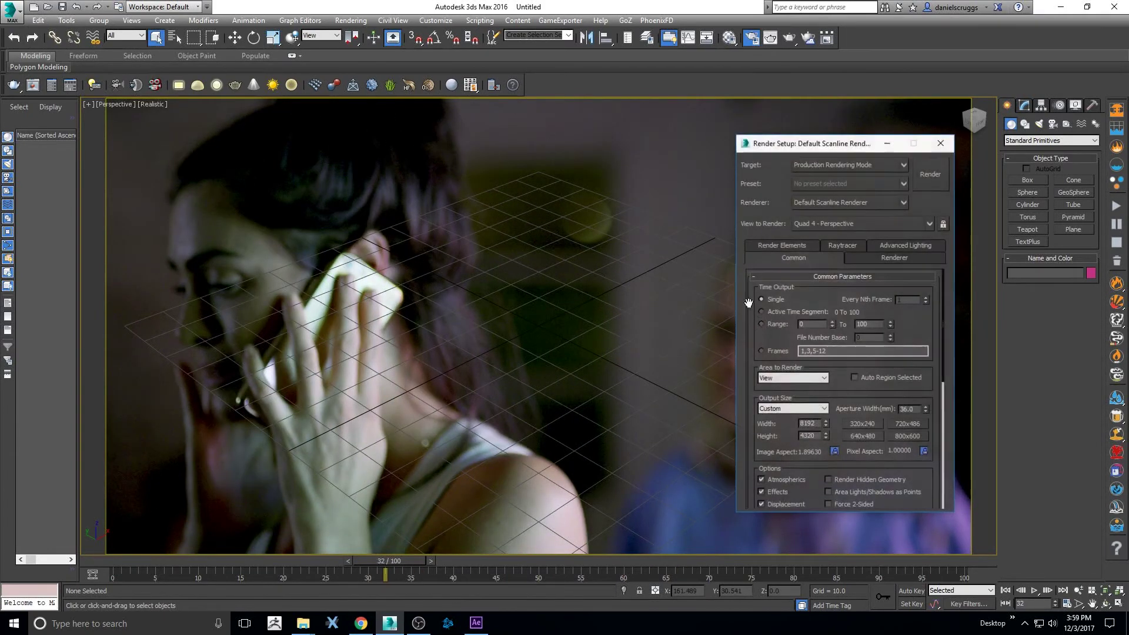
{"action": "left_click", "coordinate": [888, 142]}
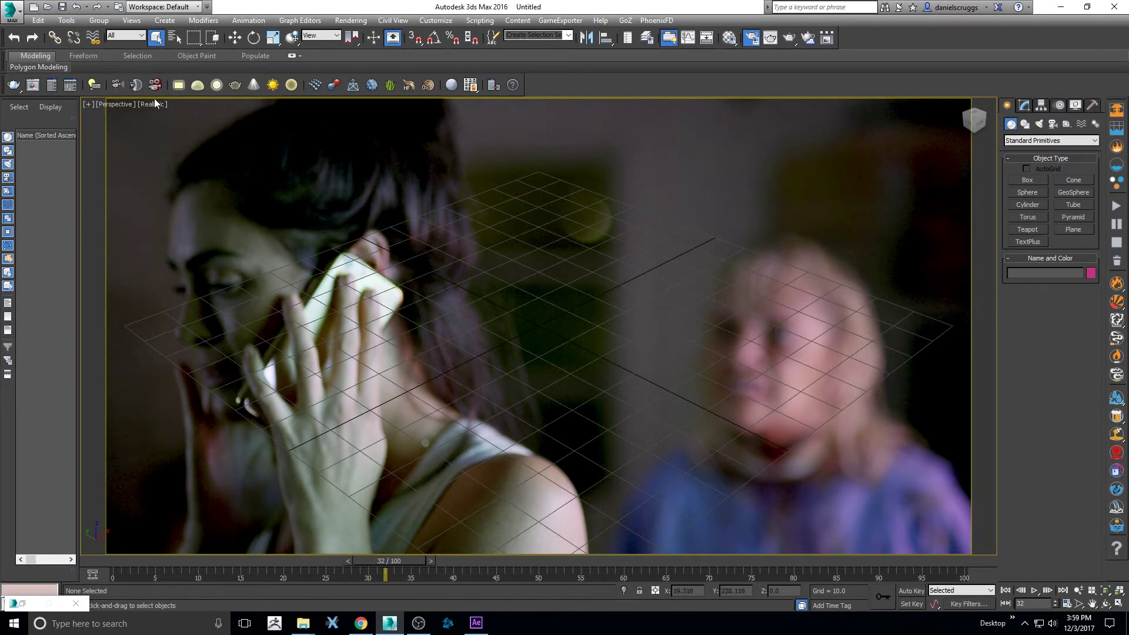
- Load the movie Max_Viewport_Example_900_DNxHR_8bit as the Perspective view's animated background and accept the viewport configuration
{"action": "left_click", "coordinate": [153, 105]}
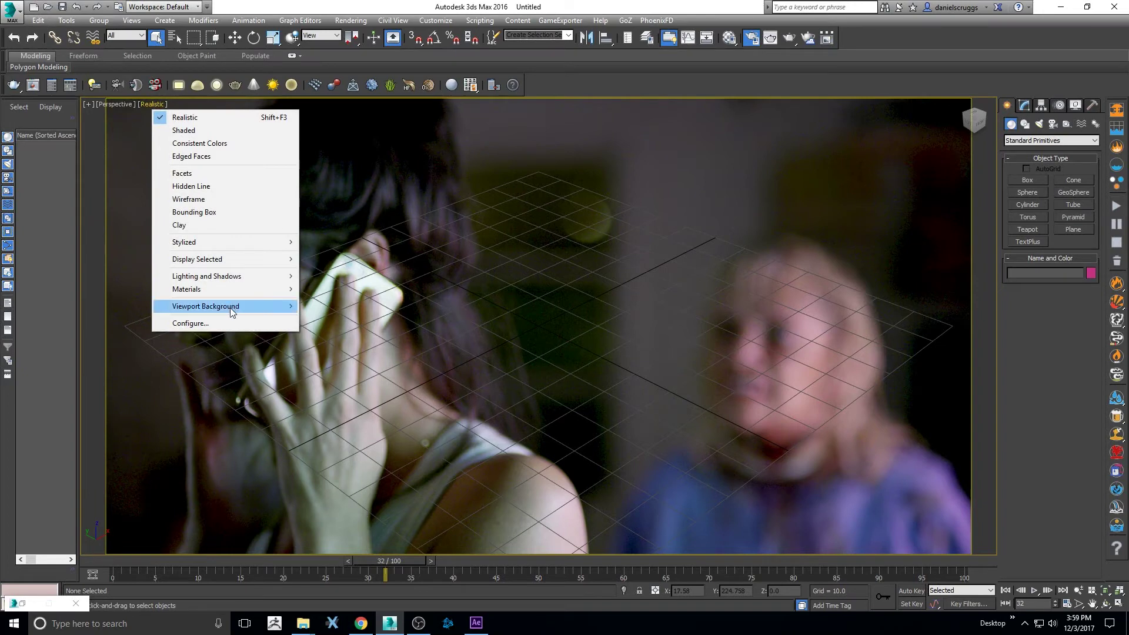
{"action": "mouse_move", "coordinate": [230, 308]}
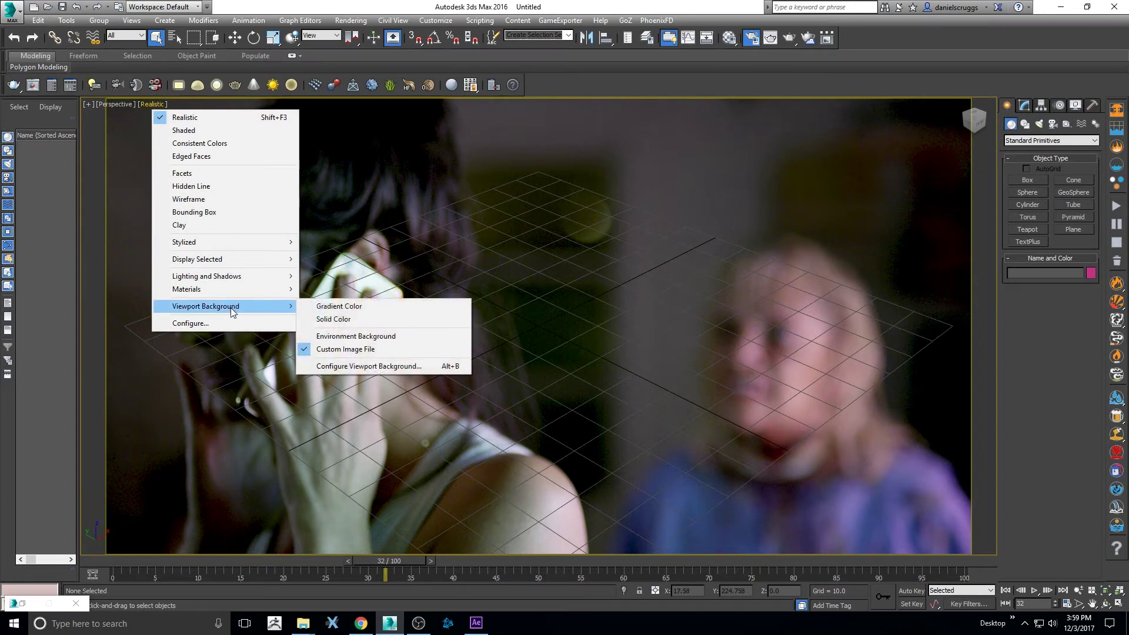
{"action": "left_click", "coordinate": [346, 367]}
{"action": "left_click", "coordinate": [644, 405]}
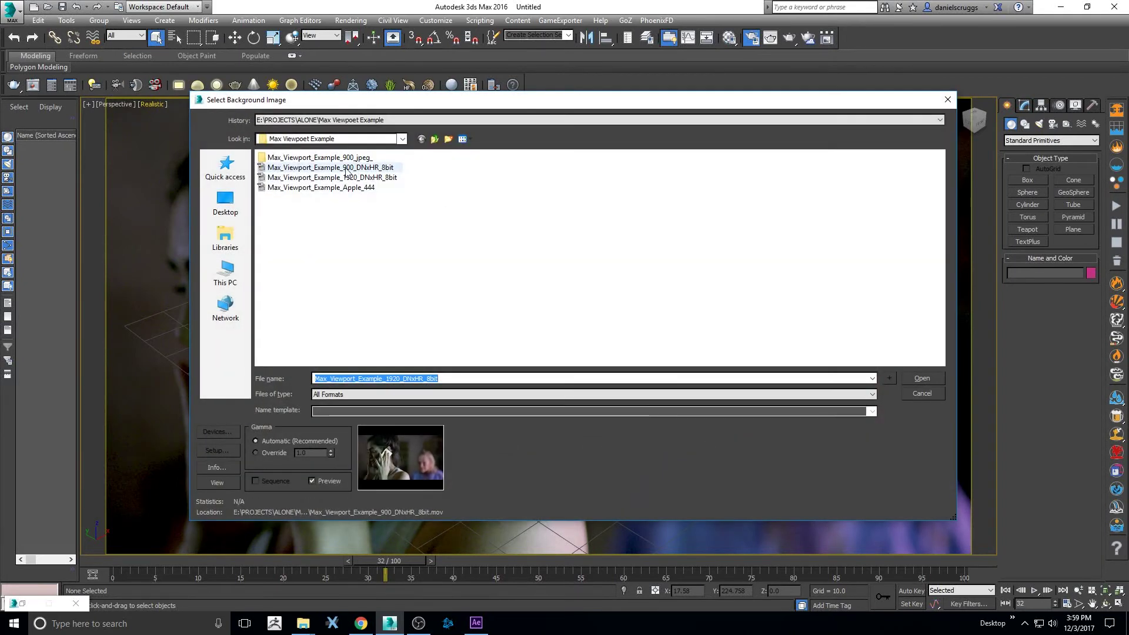
{"action": "left_click", "coordinate": [356, 168]}
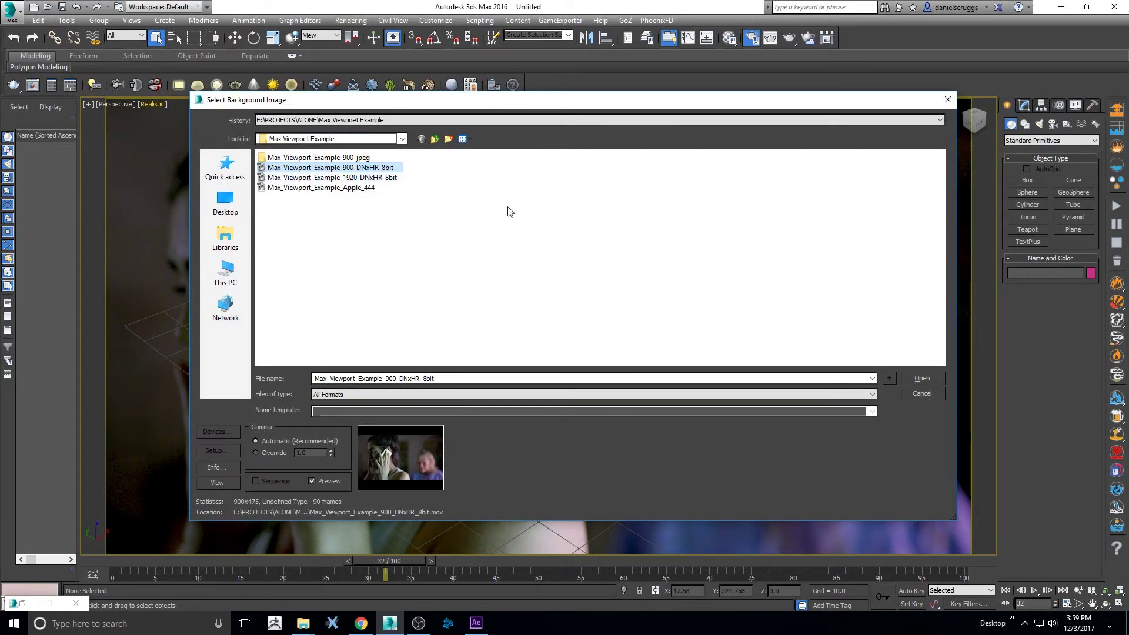
{"action": "left_click", "coordinate": [920, 380]}
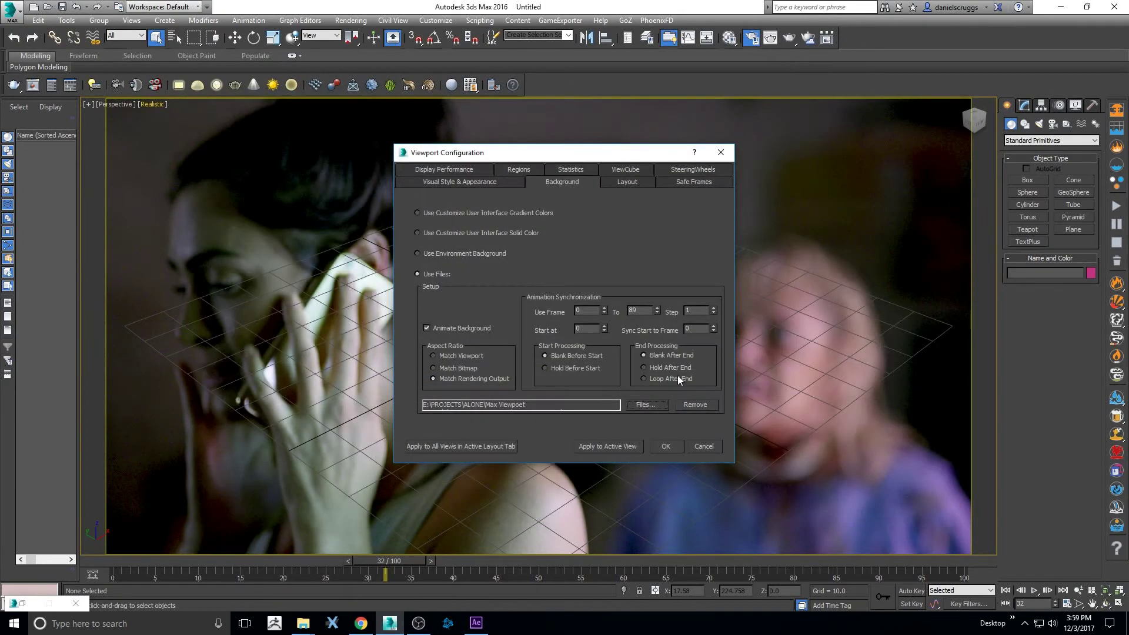
{"action": "left_click", "coordinate": [665, 446]}
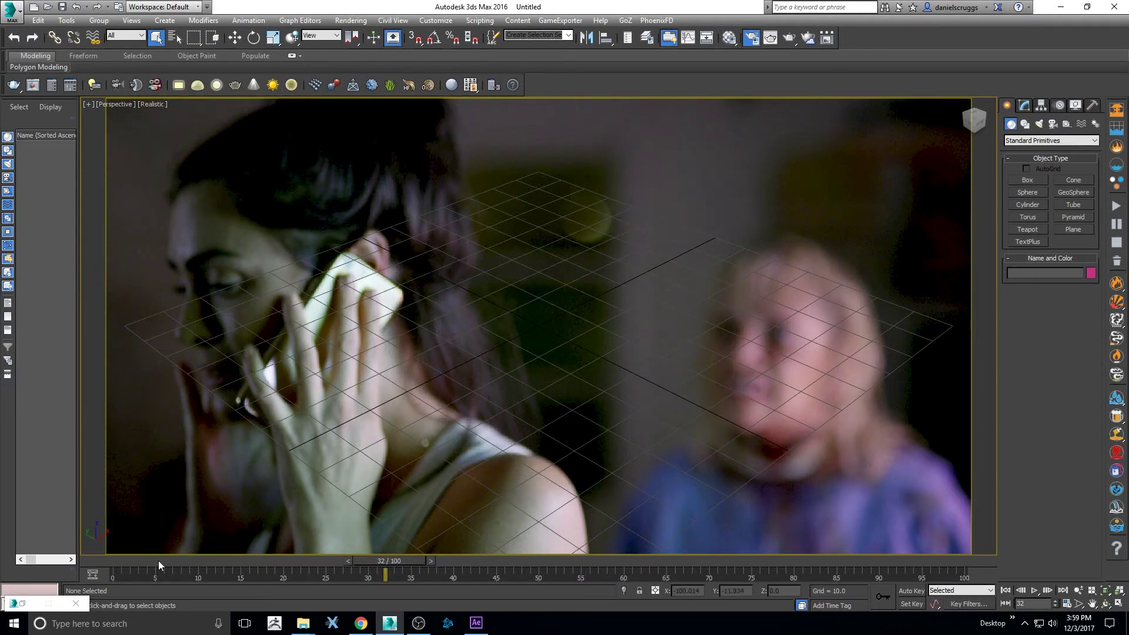
- Scrub to the start of the timeline, play and stop the animation, and scrub back to frame 10 to check background playback
{"action": "left_click_drag", "start_coordinate": [158, 561], "coordinate": [158, 531]}
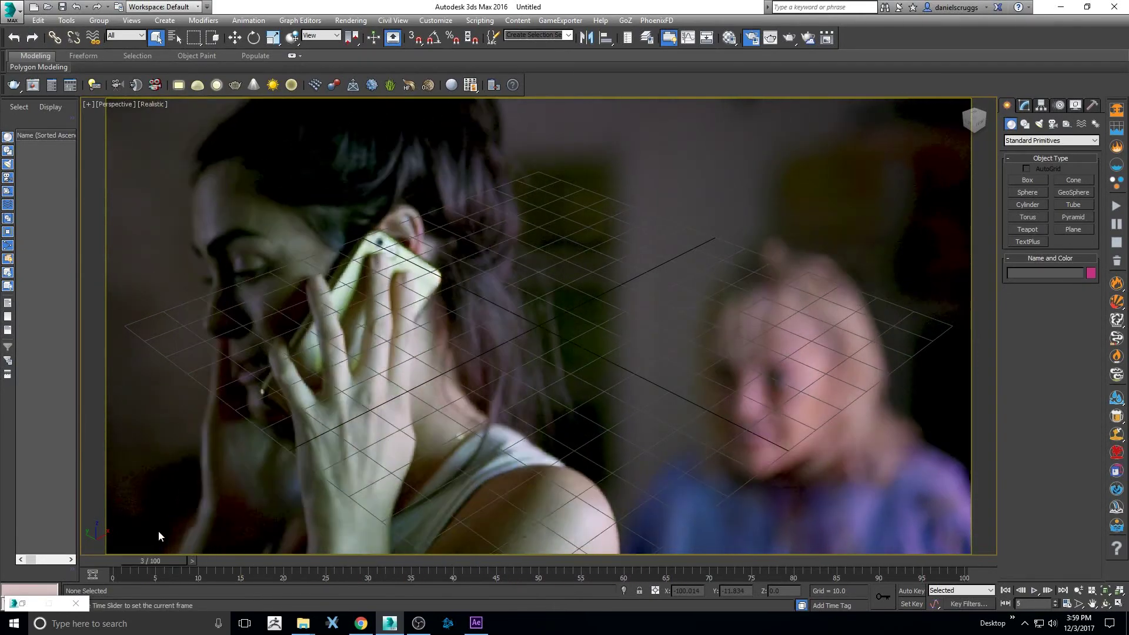
{"action": "left_click", "coordinate": [1034, 589]}
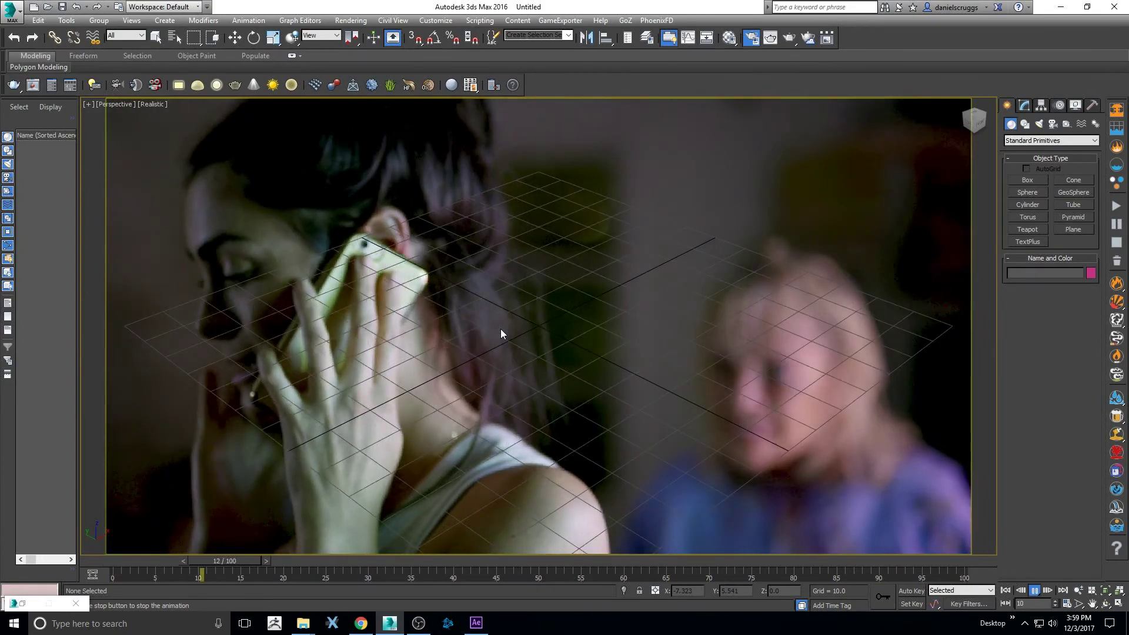
{"action": "left_click", "coordinate": [1035, 590]}
{"action": "left_click_drag", "start_coordinate": [746, 563], "coordinate": [278, 493]}
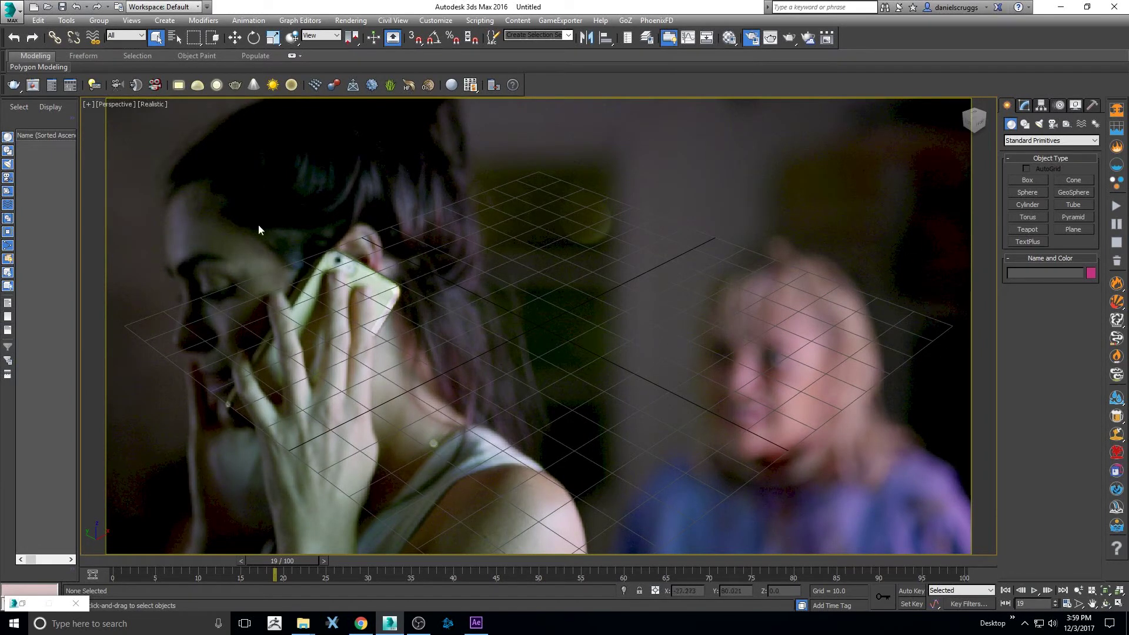
{"action": "left_click_drag", "start_coordinate": [375, 563], "coordinate": [208, 532]}
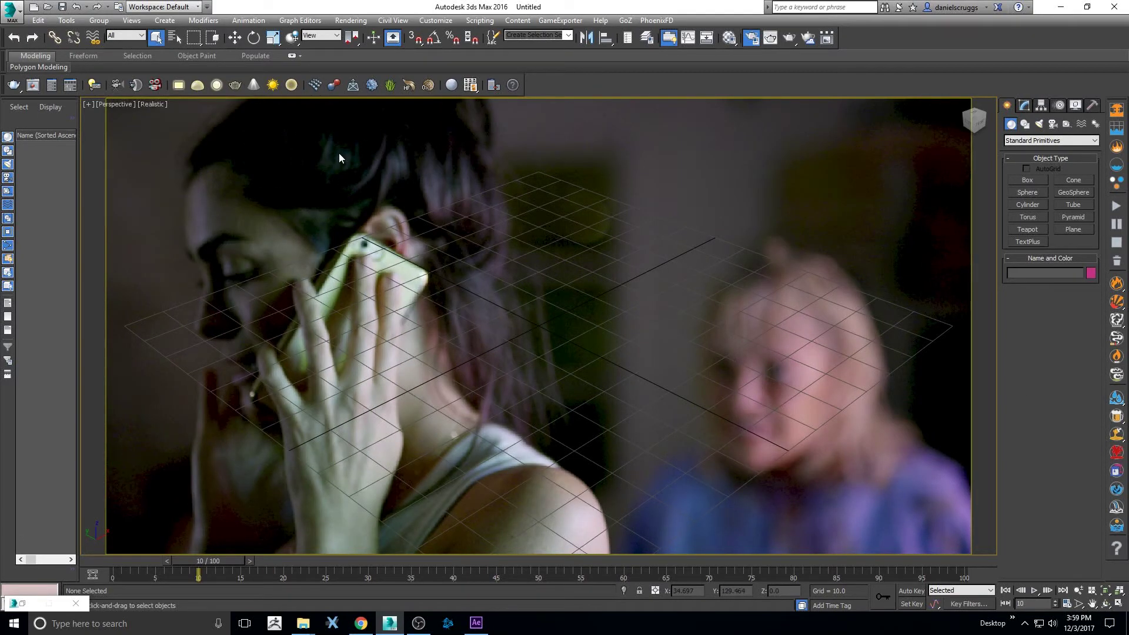
- Load Max_Viewport_Example_900_jpeg_00000 as an image sequence for the viewport background, accepting the image file list options
{"action": "left_click", "coordinate": [164, 104]}
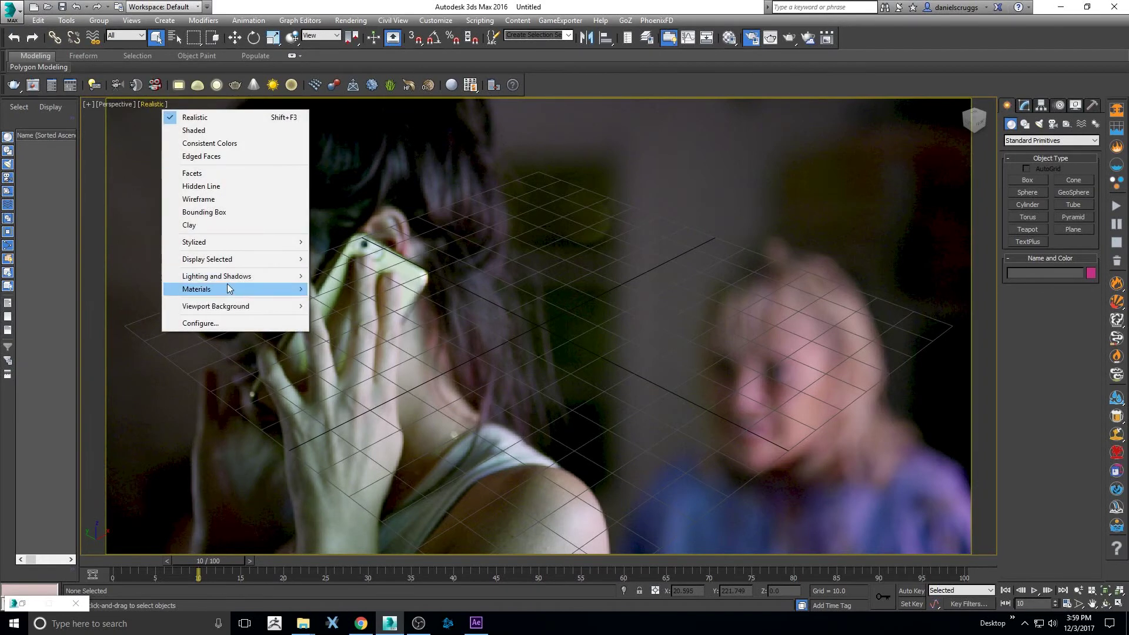
{"action": "mouse_move", "coordinate": [236, 307]}
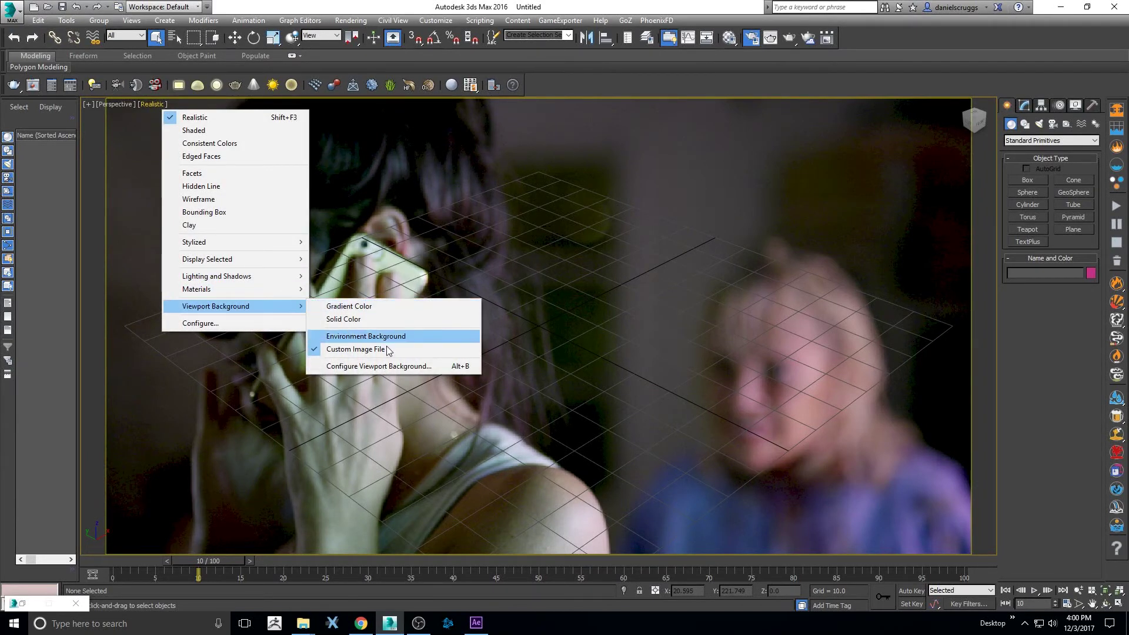
{"action": "left_click", "coordinate": [371, 366]}
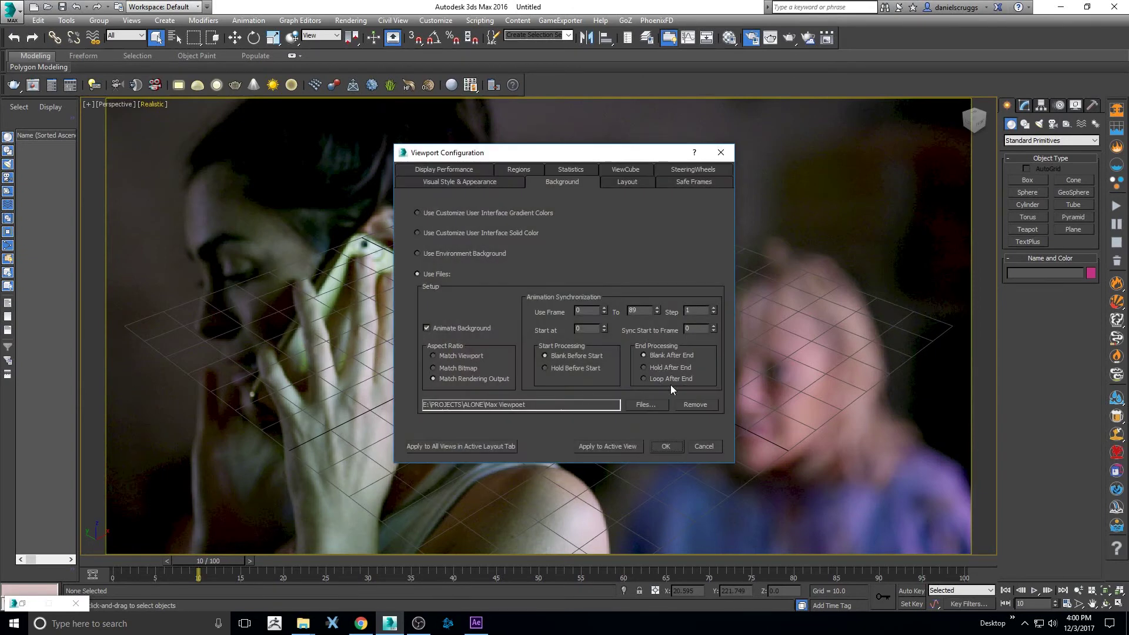
{"action": "left_click", "coordinate": [644, 404]}
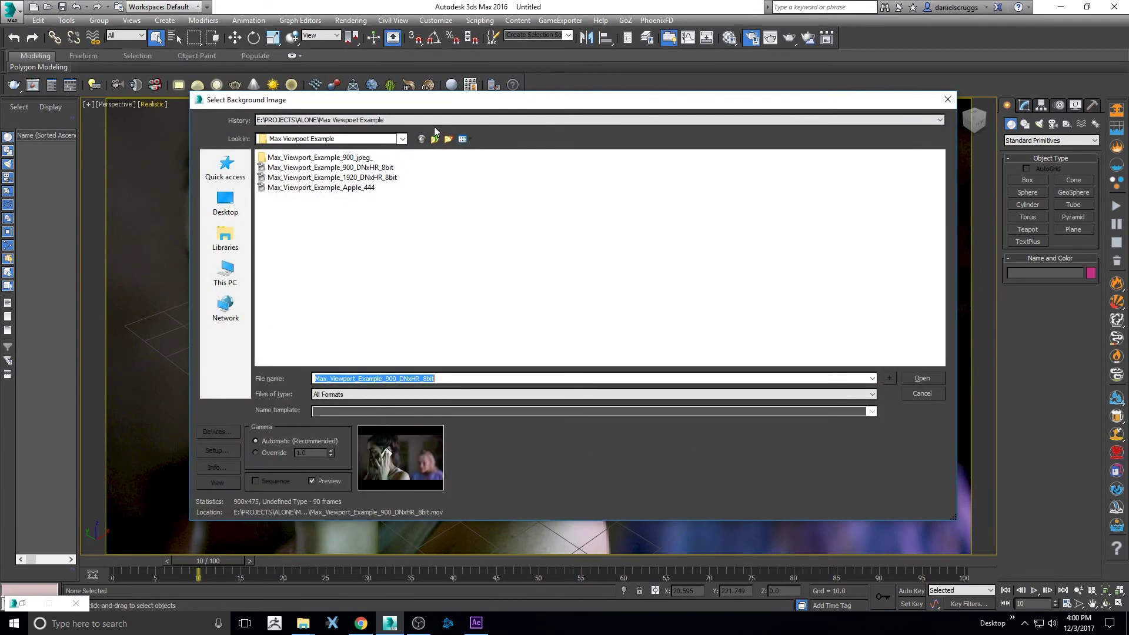
{"action": "double_click", "coordinate": [351, 158]}
{"action": "double_click", "coordinate": [355, 170]}
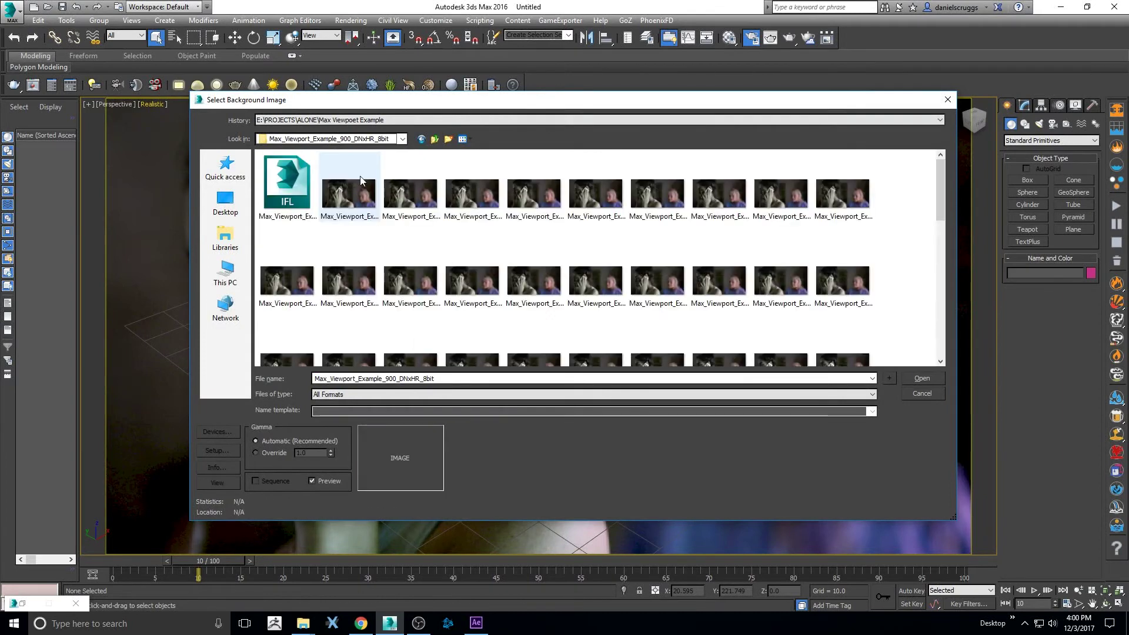
{"action": "left_click", "coordinate": [354, 207]}
{"action": "left_click", "coordinate": [256, 481]}
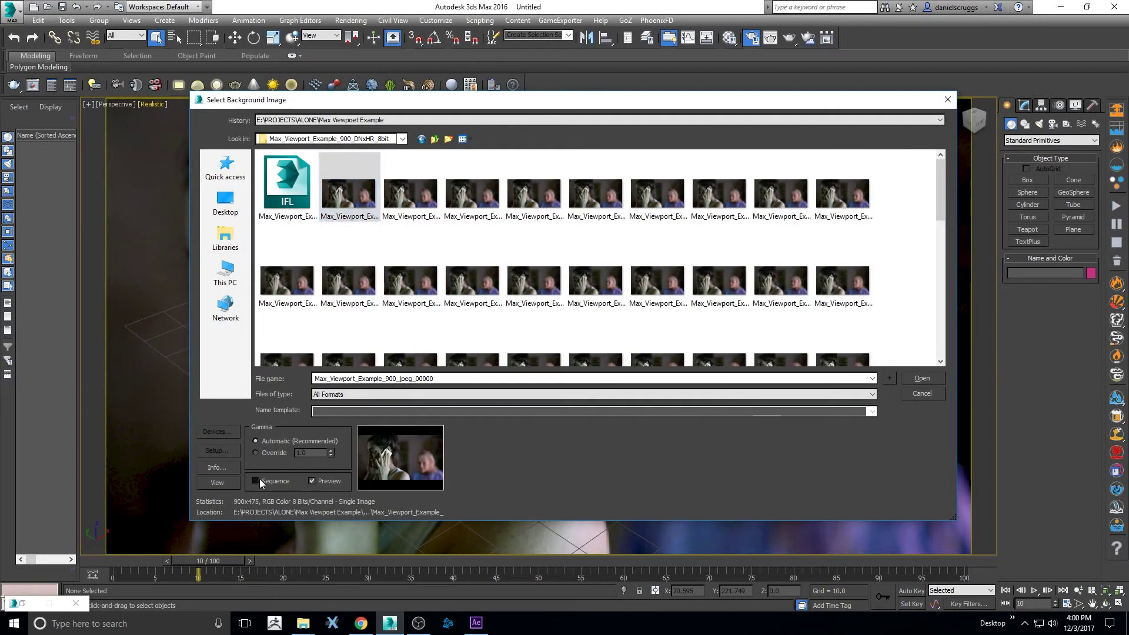
{"action": "left_click", "coordinate": [922, 378]}
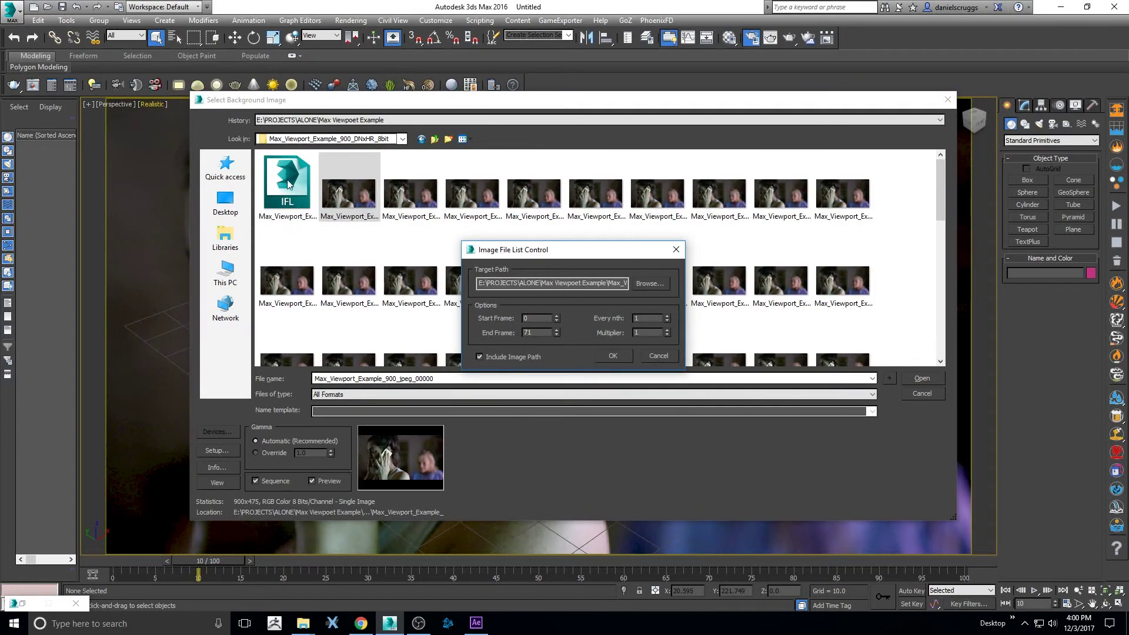
{"action": "left_click", "coordinate": [620, 354]}
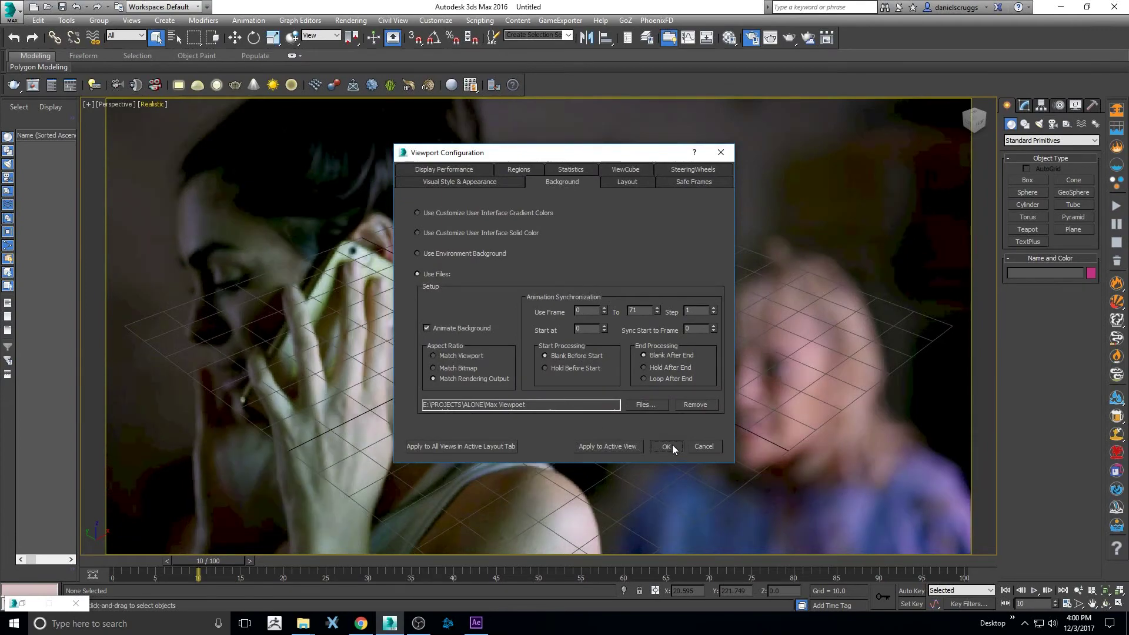
{"action": "left_click", "coordinate": [672, 445]}
- Scrub forward to frame 45 and on to frame 51 to check how the JPEG sequence background updates
{"action": "left_click_drag", "start_coordinate": [212, 562], "coordinate": [528, 460]}
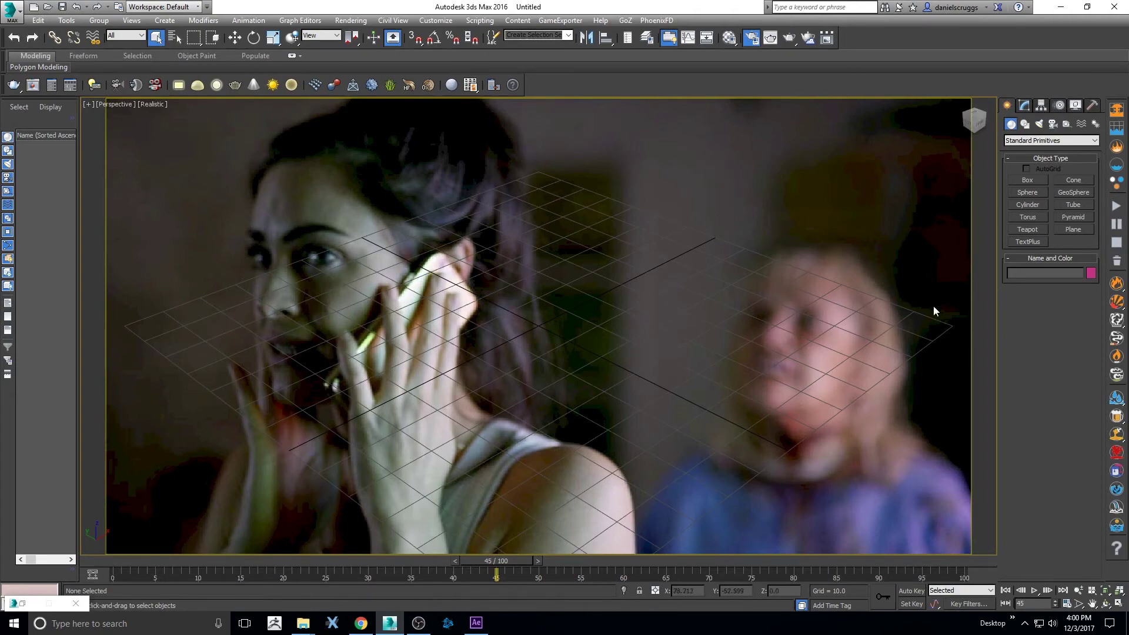
{"action": "left_click_drag", "start_coordinate": [426, 560], "coordinate": [555, 495]}
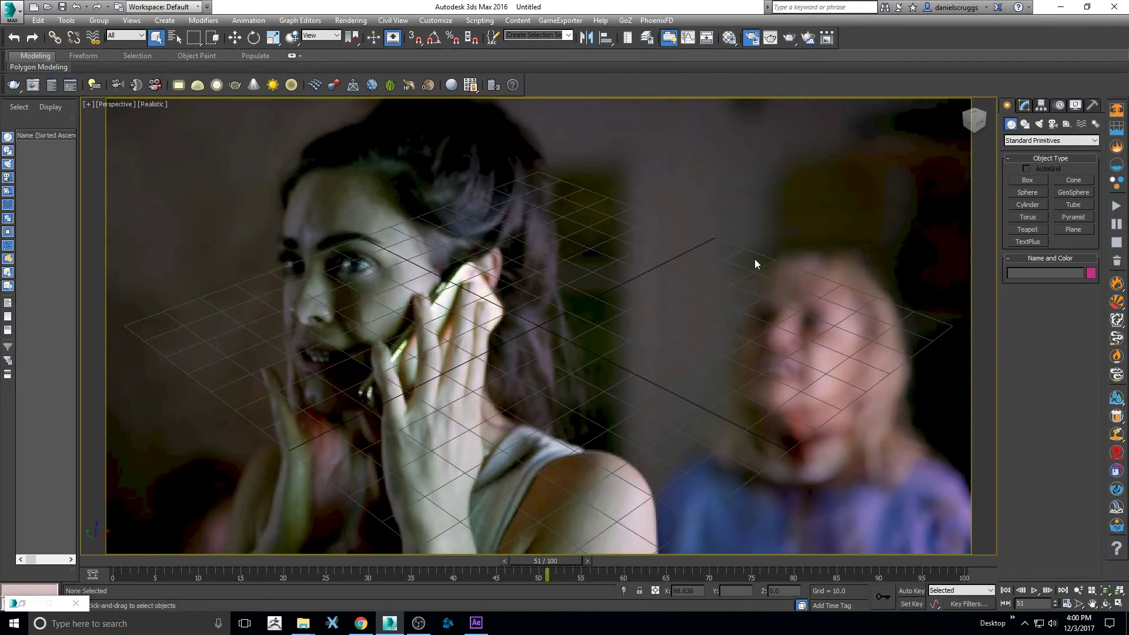
- Replace the JPEG sequence background with the movie Max_Viewport_Example_900_DNxHR_8bit from the Max Viewpoet Example folder and accept the configuration
{"action": "left_click", "coordinate": [153, 104]}
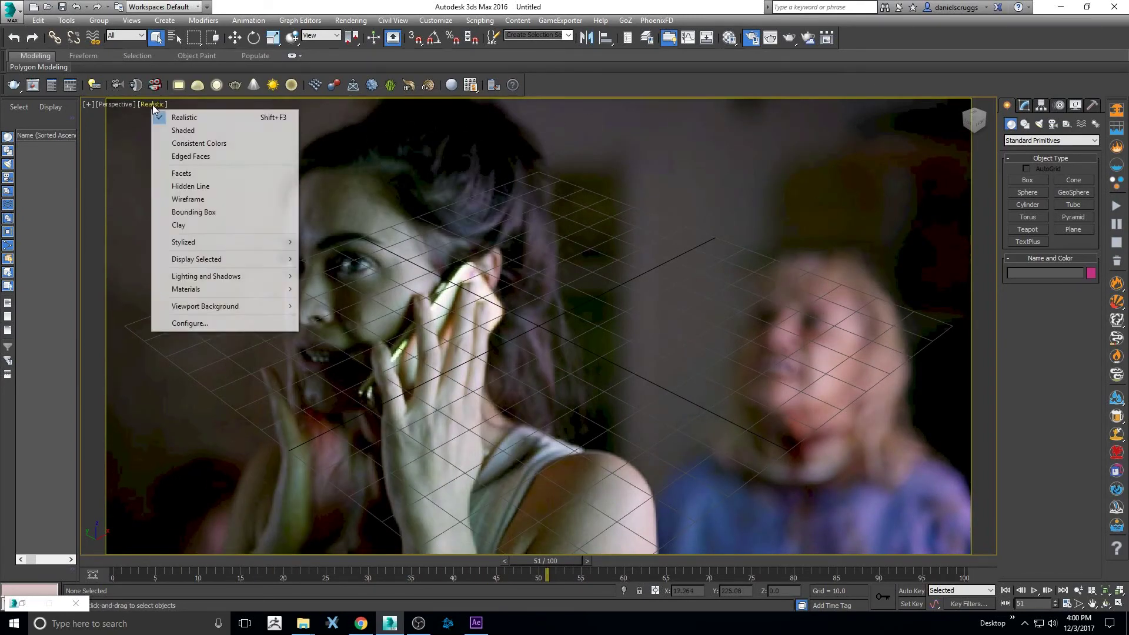
{"action": "mouse_move", "coordinate": [240, 306]}
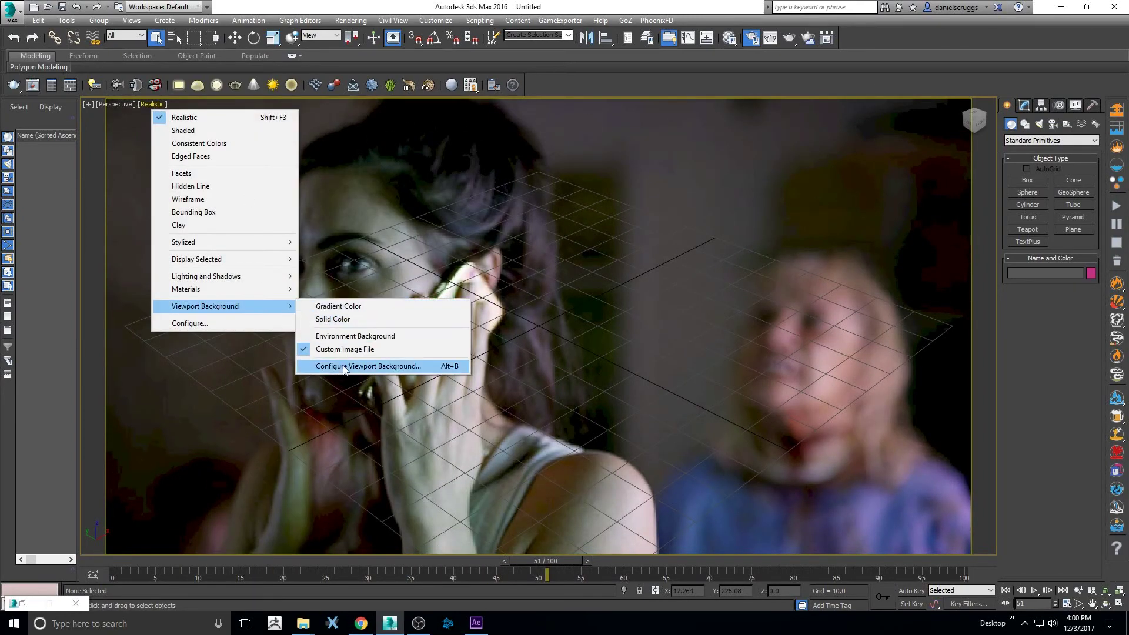
{"action": "left_click", "coordinate": [304, 368]}
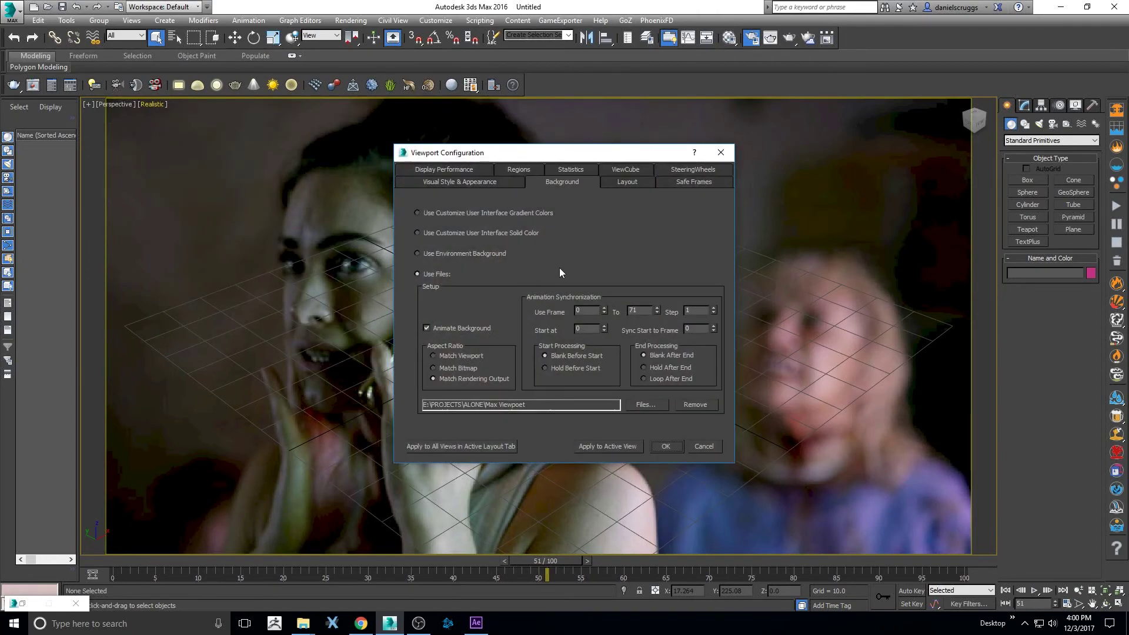
{"action": "left_click", "coordinate": [639, 405]}
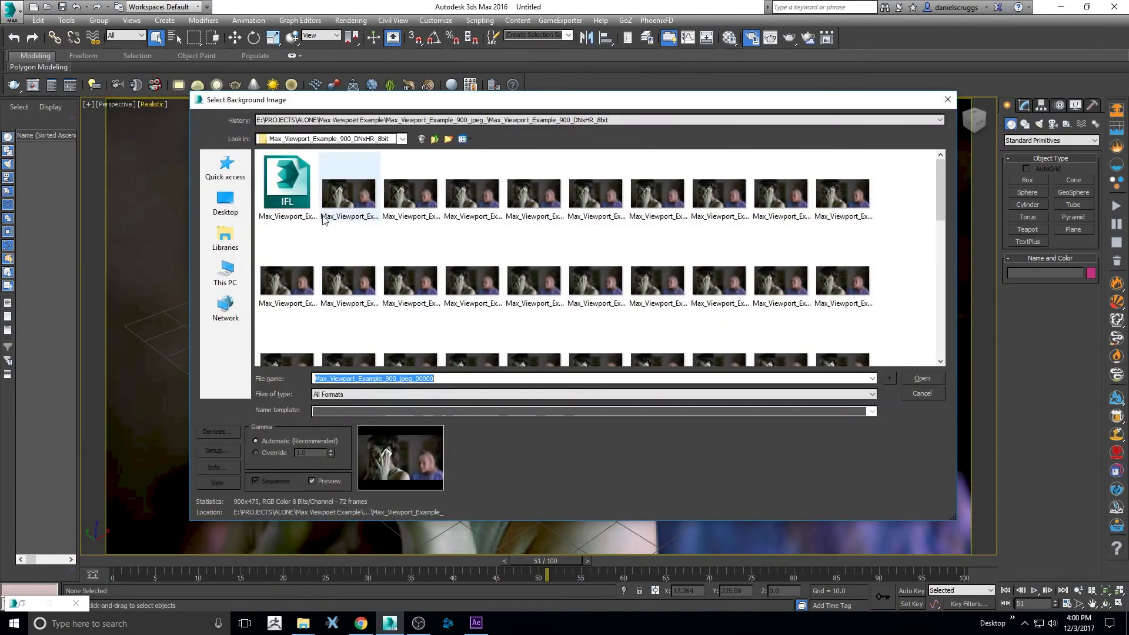
{"action": "left_click", "coordinate": [434, 140]}
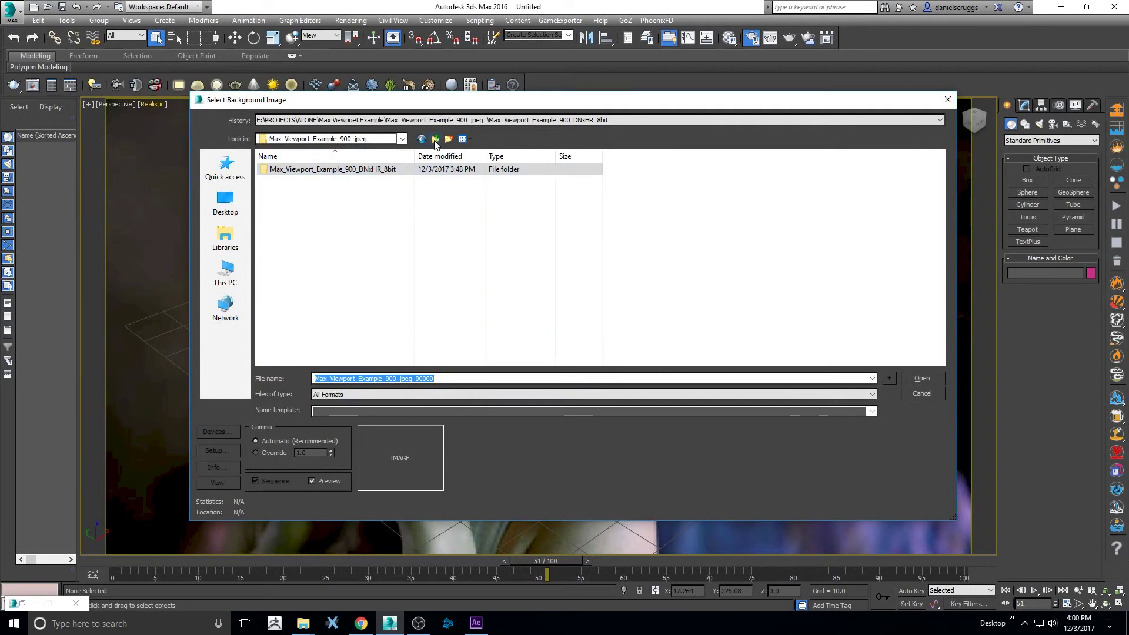
{"action": "left_click", "coordinate": [434, 139]}
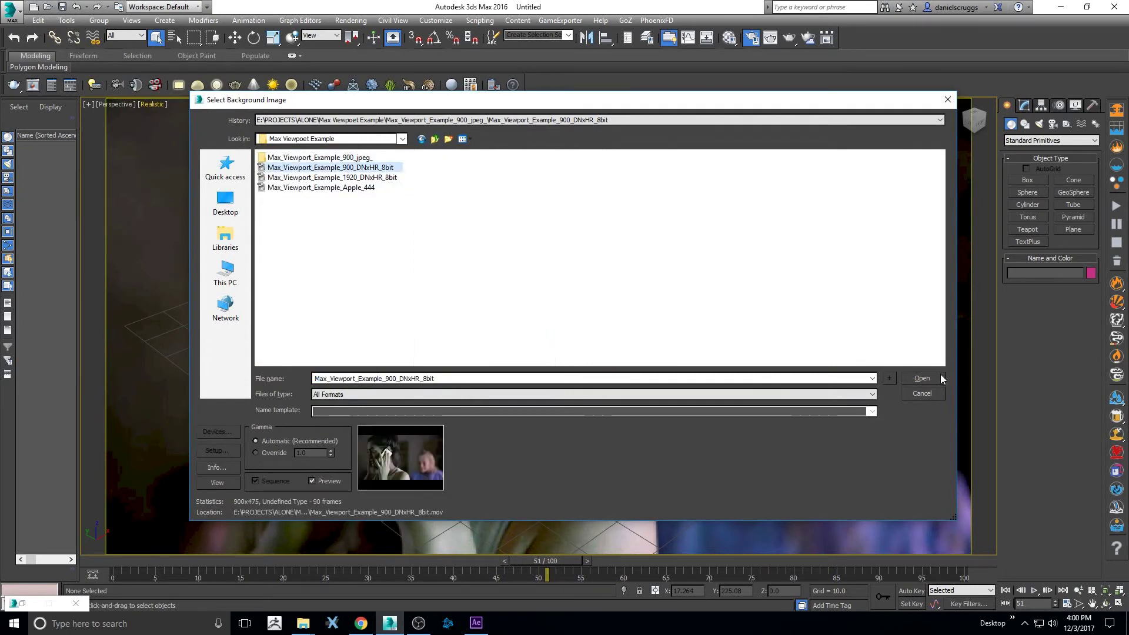
{"action": "left_click", "coordinate": [924, 379]}
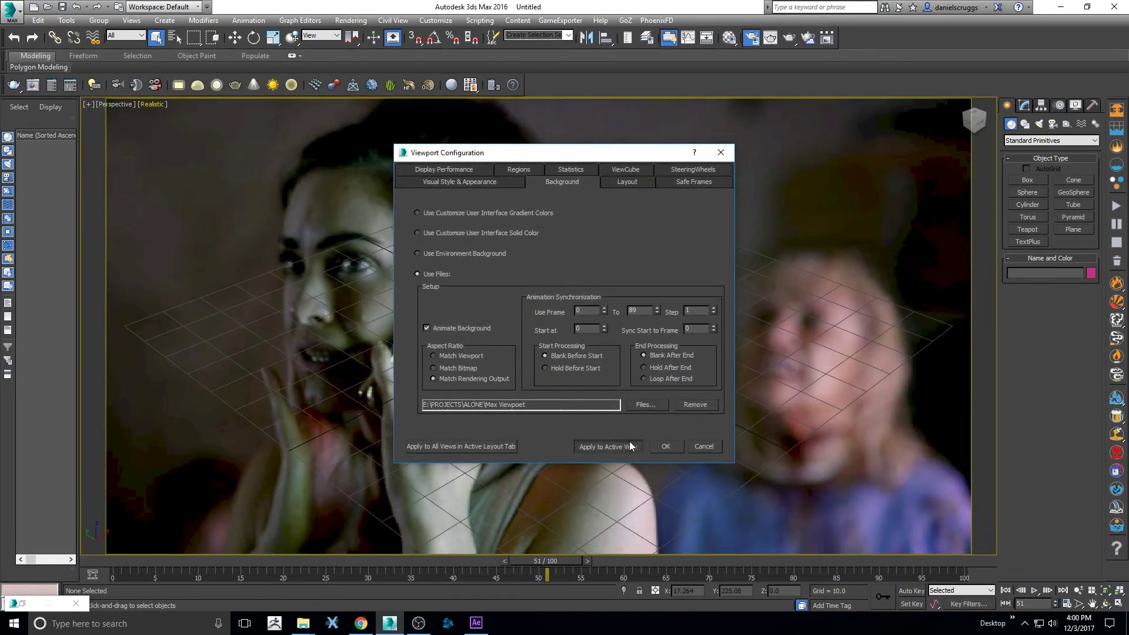
{"action": "left_click", "coordinate": [666, 446]}
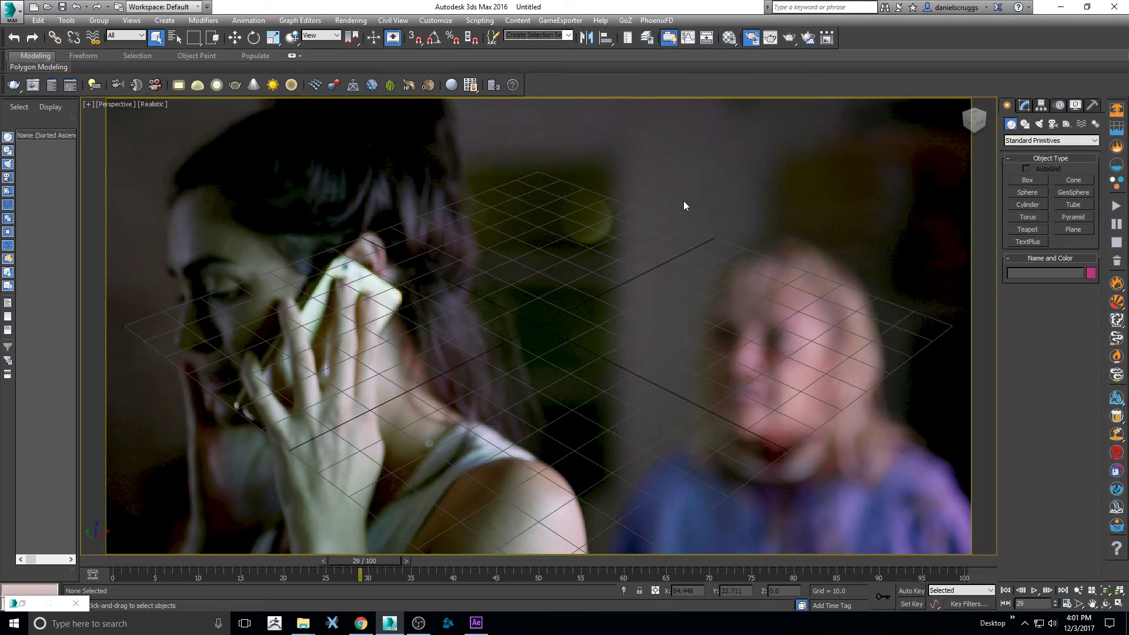
- Set the animation frame rate to Film, and recheck the time configuration before accepting it
{"action": "left_click", "coordinate": [1066, 605]}
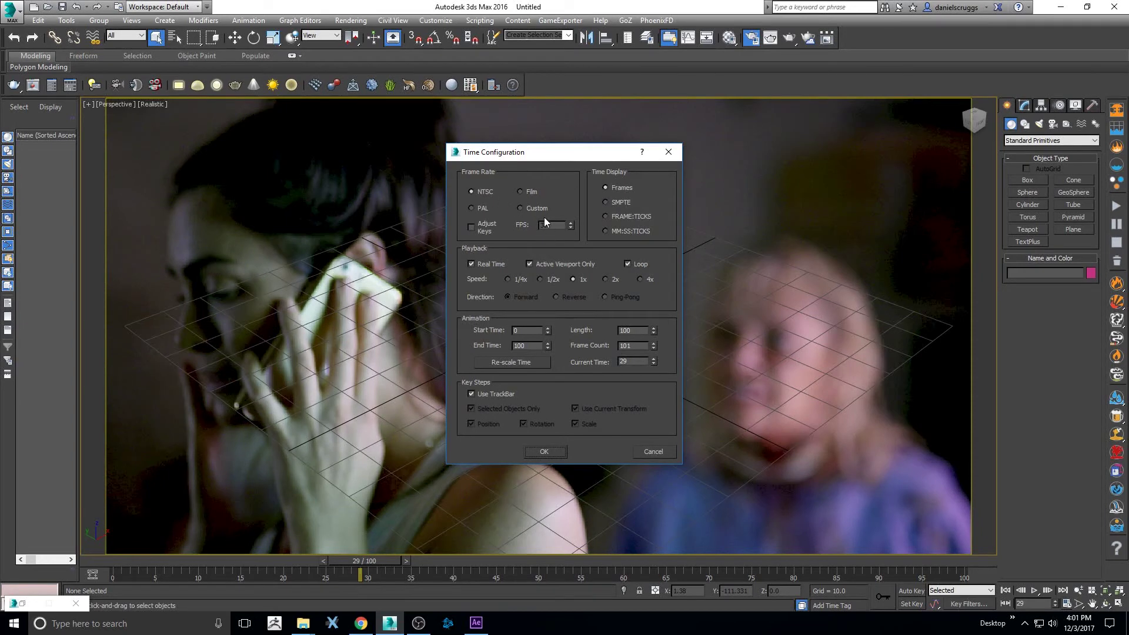
{"action": "left_click", "coordinate": [520, 192]}
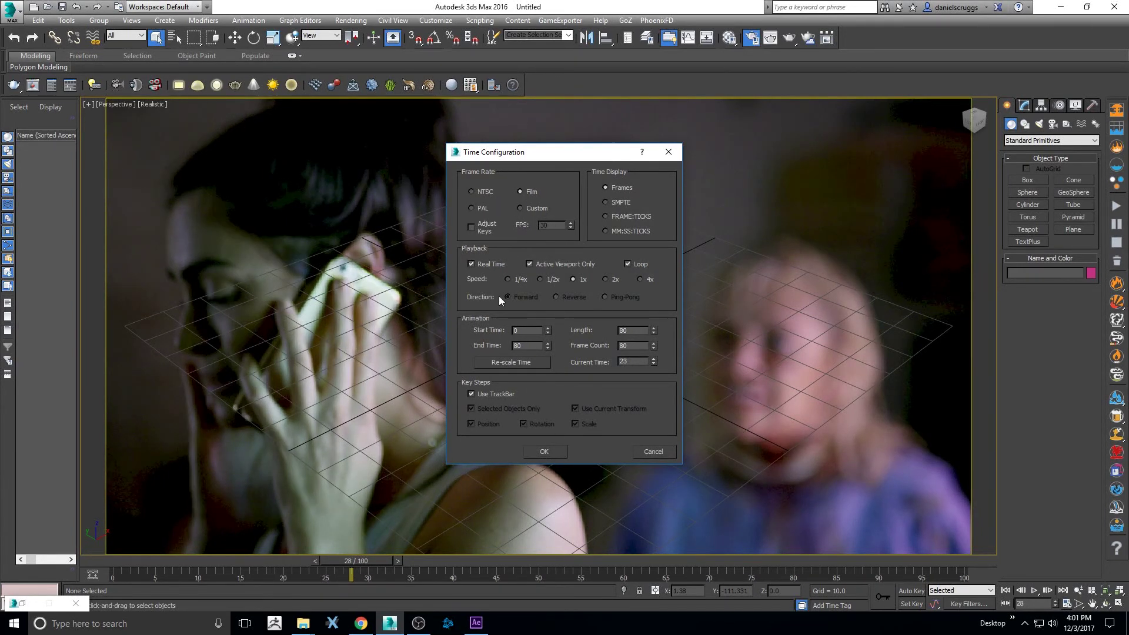
{"action": "left_click", "coordinate": [541, 449]}
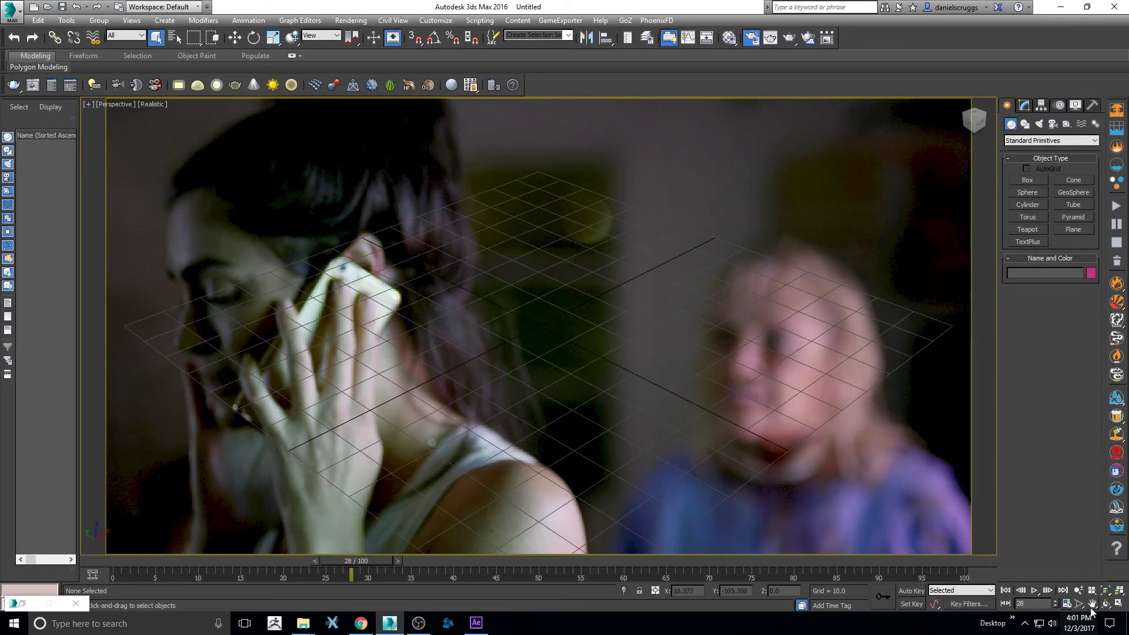
{"action": "left_click", "coordinate": [1066, 605]}
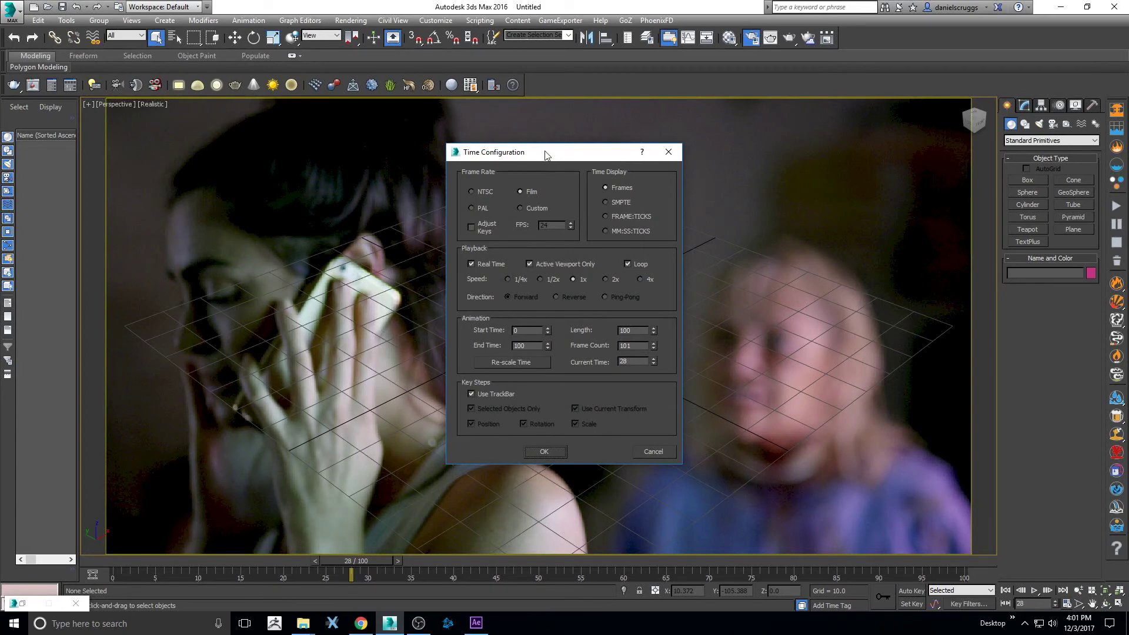
{"action": "left_click_drag", "start_coordinate": [545, 155], "coordinate": [597, 148]}
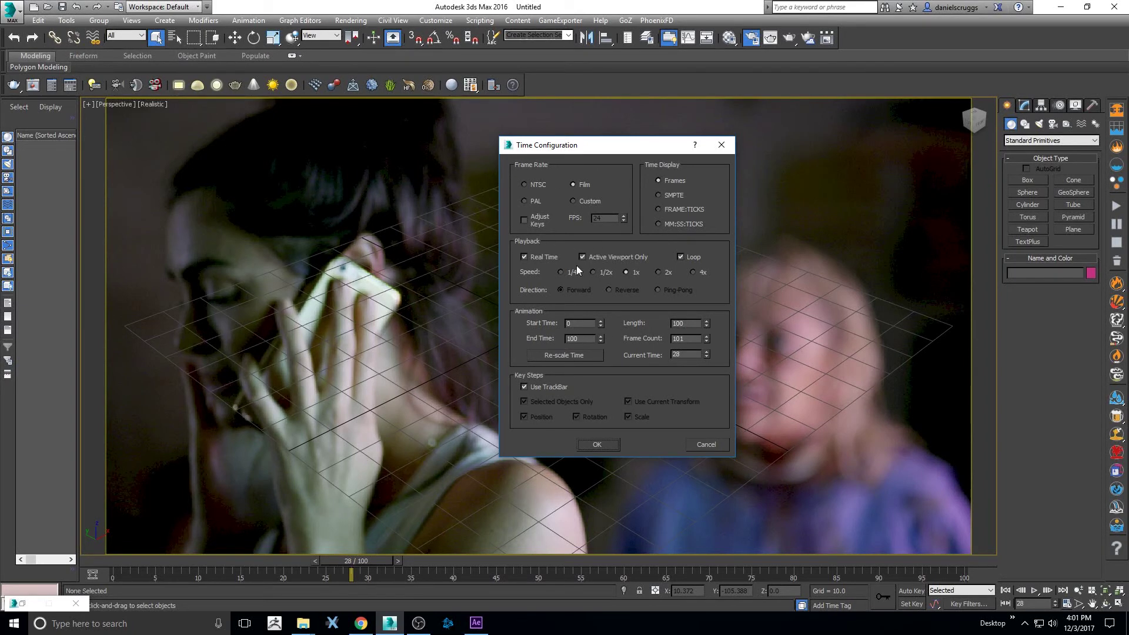
{"action": "left_click", "coordinate": [597, 444]}
- Scrub to frame 89, set the animation's end time to 89, and play the animation
{"action": "left_click_drag", "start_coordinate": [347, 560], "coordinate": [866, 544]}
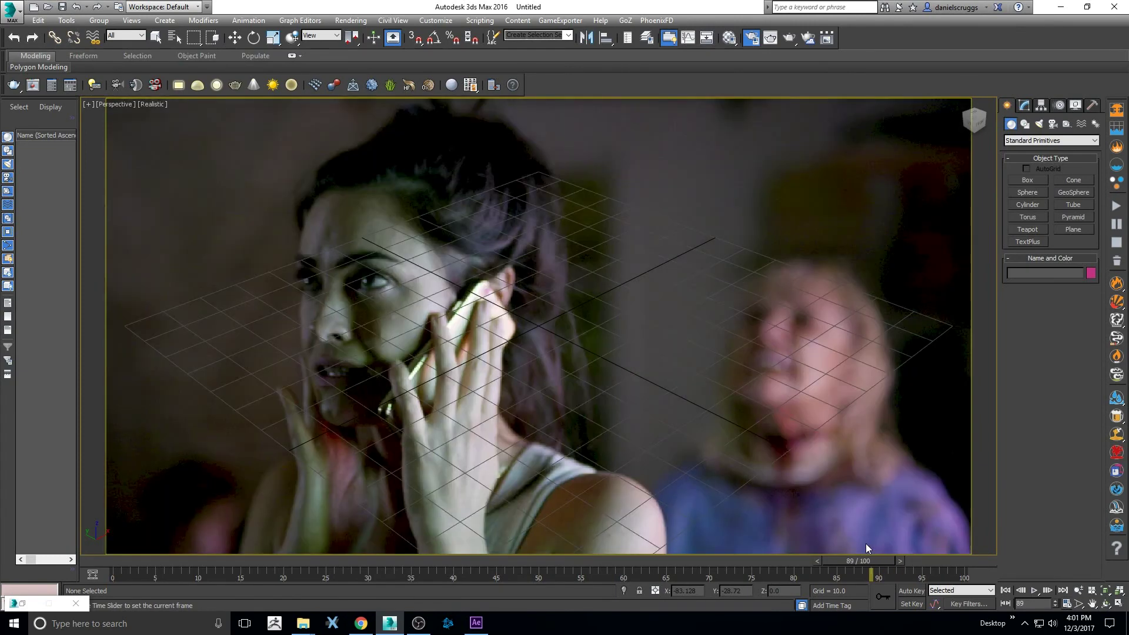
{"action": "left_click", "coordinate": [1067, 605]}
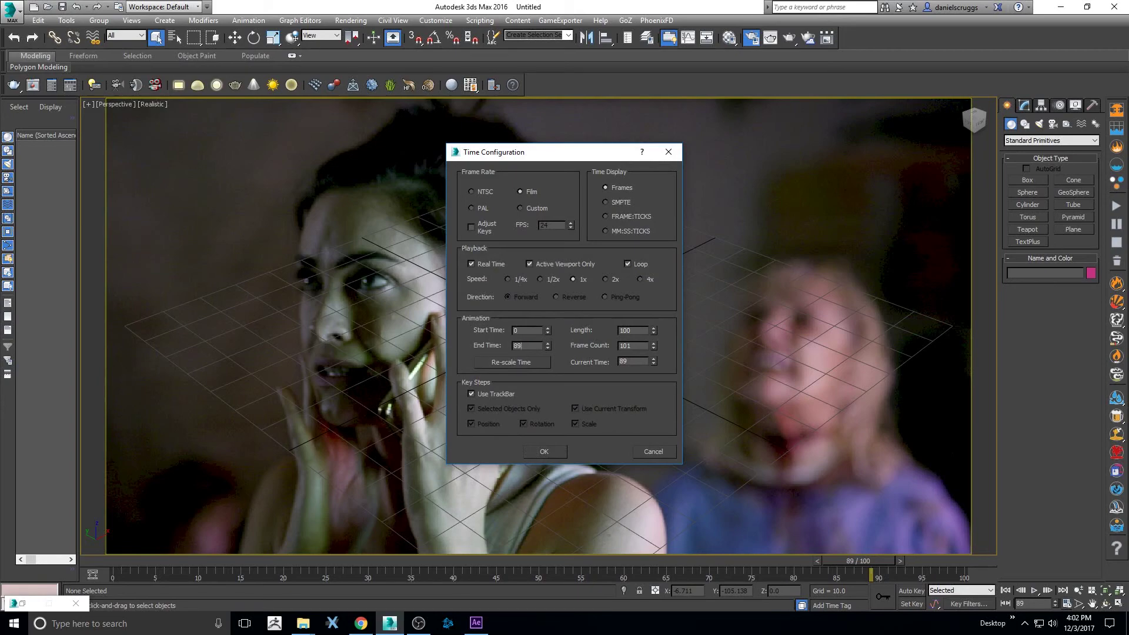
{"action": "left_click", "coordinate": [545, 452]}
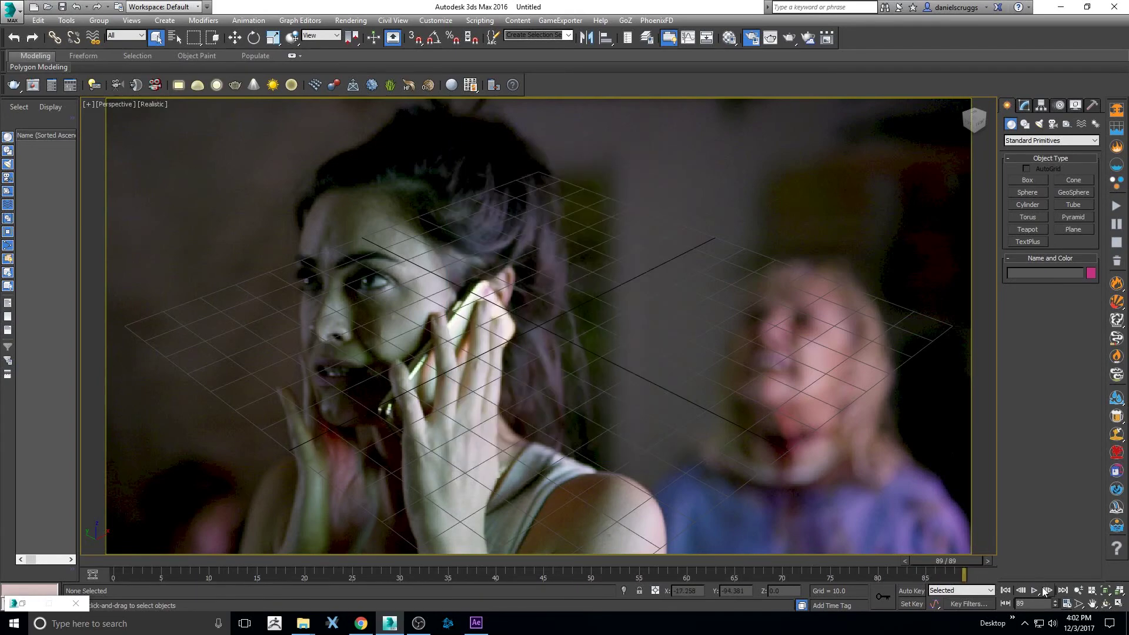
{"action": "left_click", "coordinate": [1034, 591]}
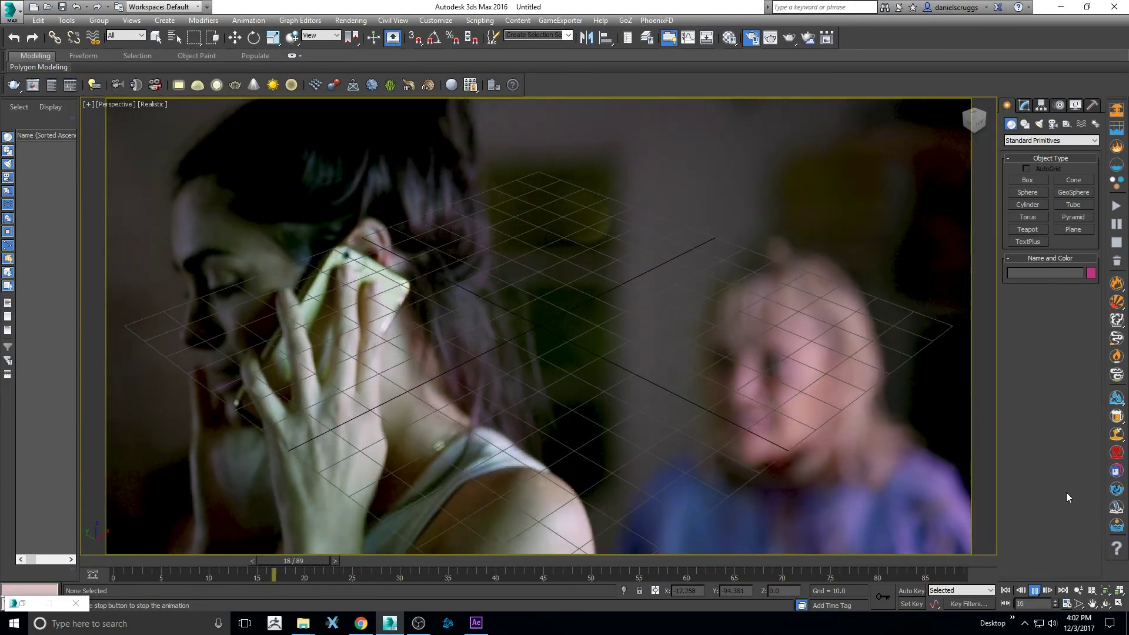
- Open the viewport background configuration of the Perspective view
{"action": "left_click", "coordinate": [152, 104]}
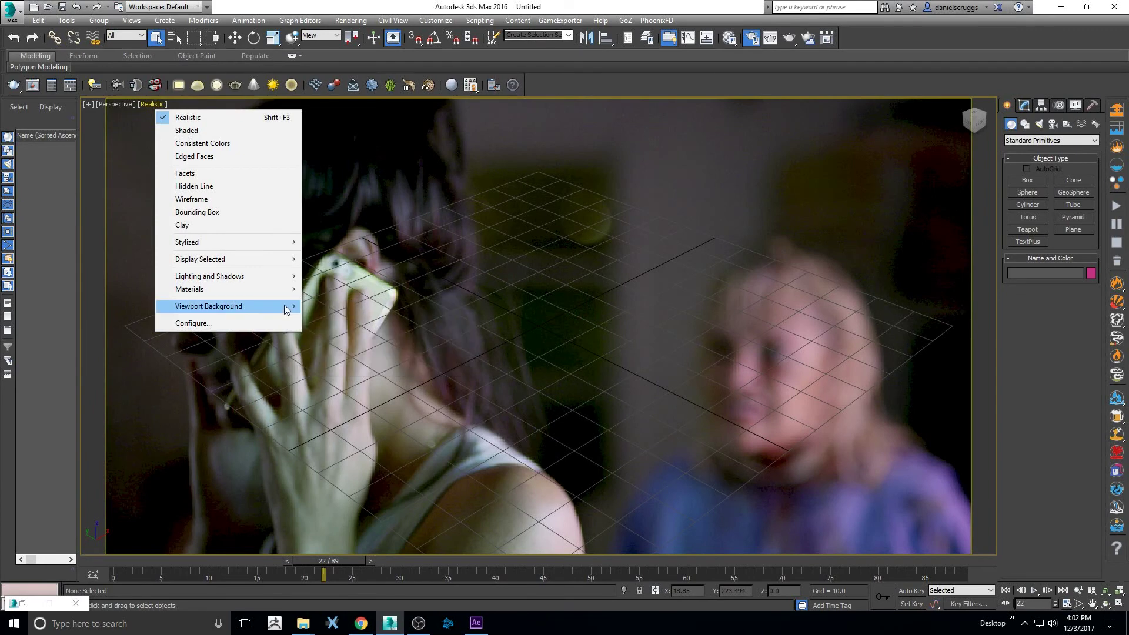
{"action": "mouse_move", "coordinate": [291, 307]}
{"action": "left_click", "coordinate": [369, 367]}
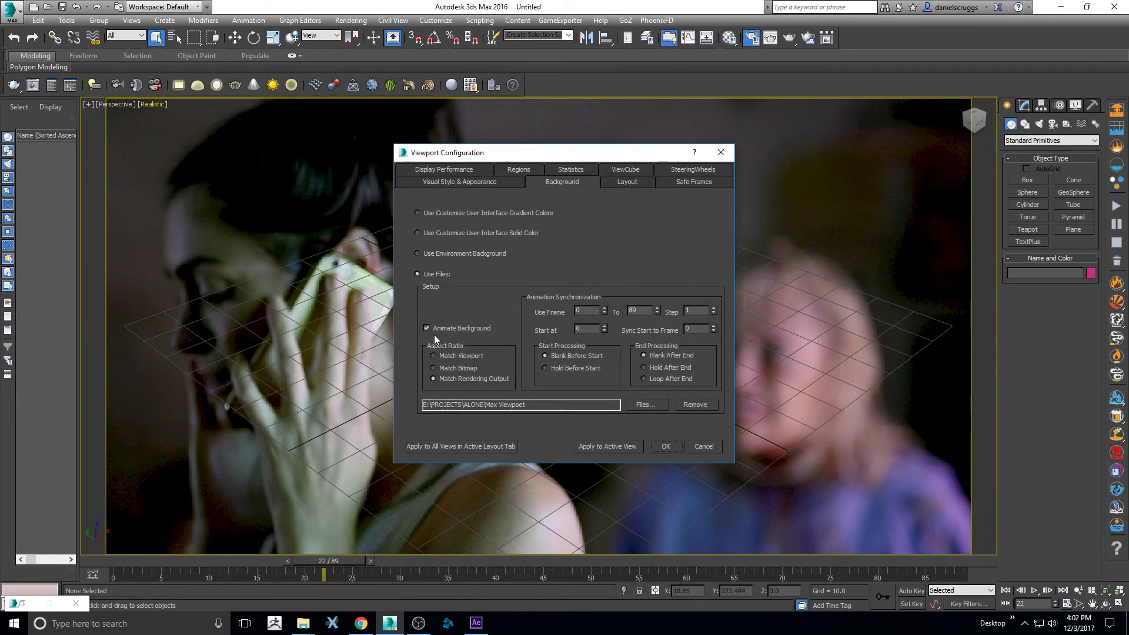